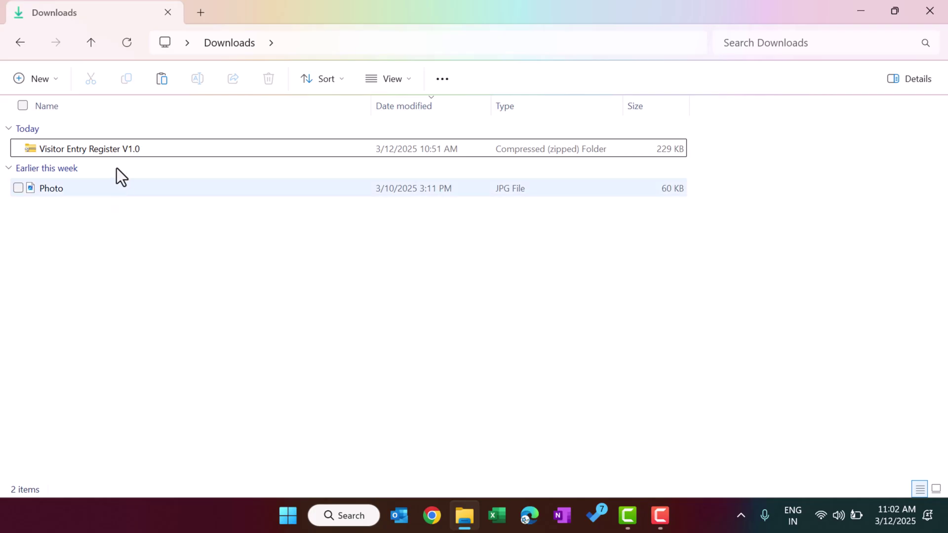
Extract the Visitor Entry Register V1.0 zip to its suggested folder.
click(98, 149)
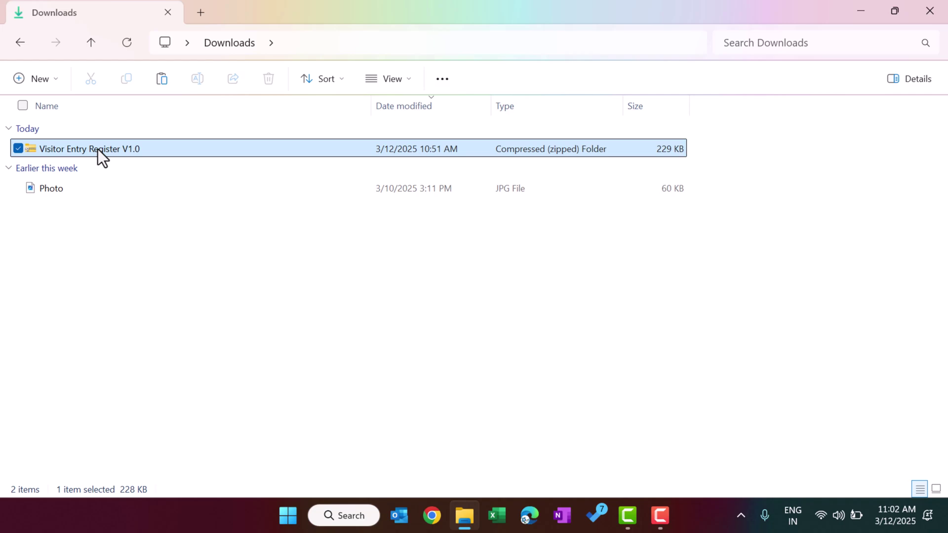
right_click(101, 150)
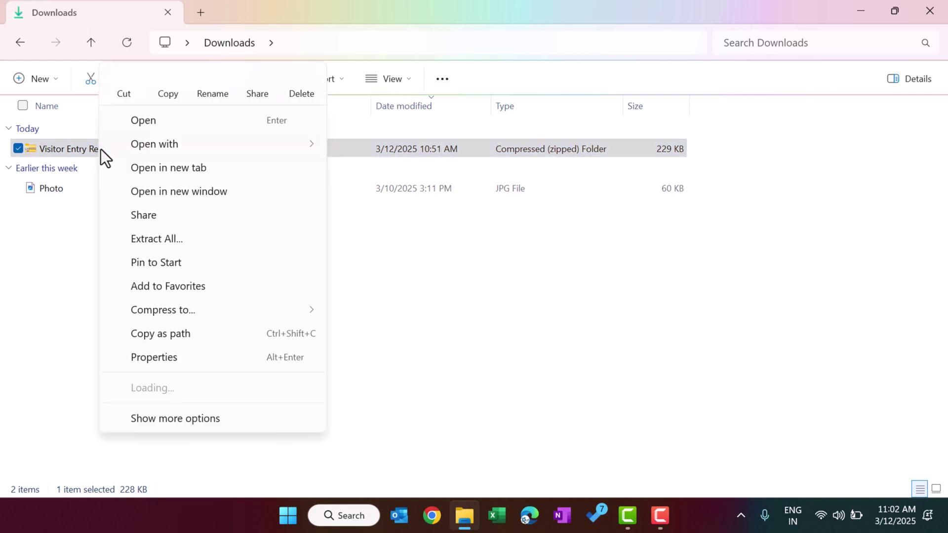
click(182, 240)
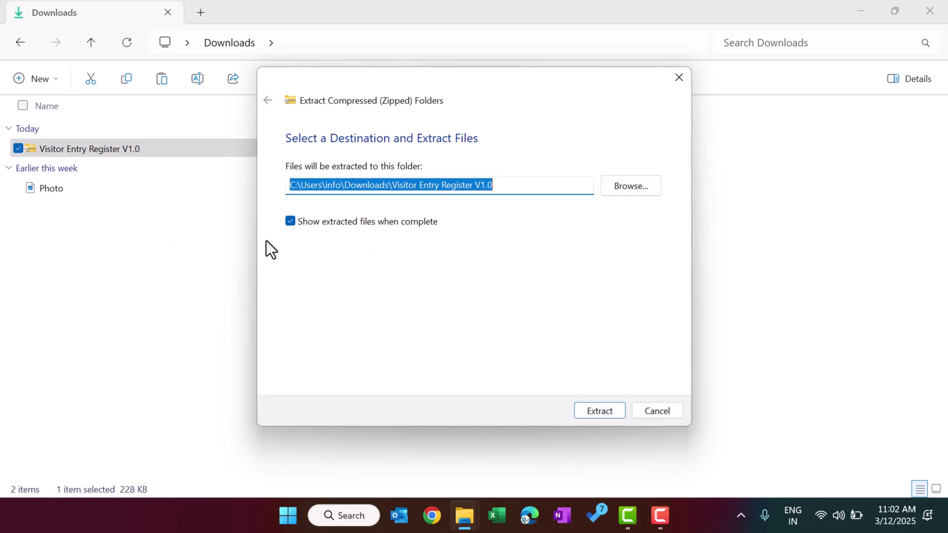
click(611, 409)
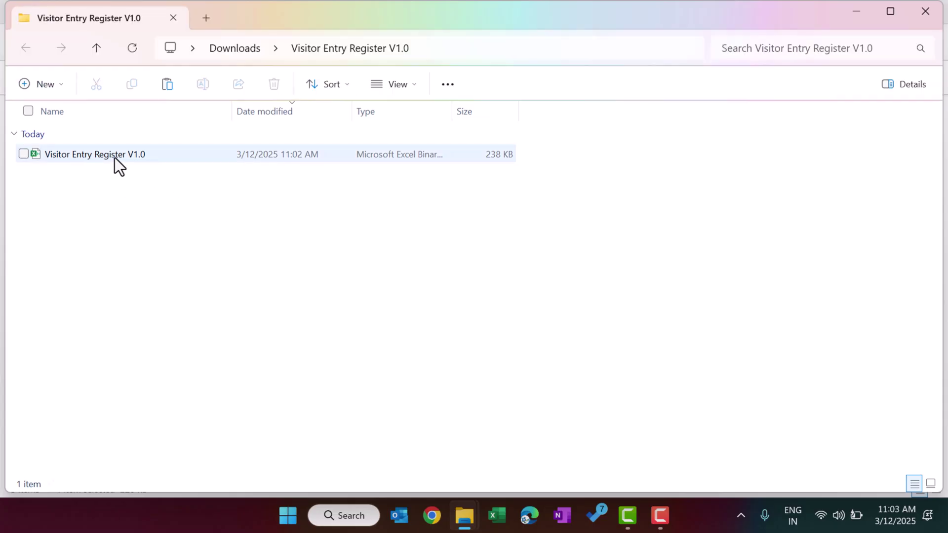
Unblock the extracted workbook in its file Properties and open it in Excel.
click(111, 154)
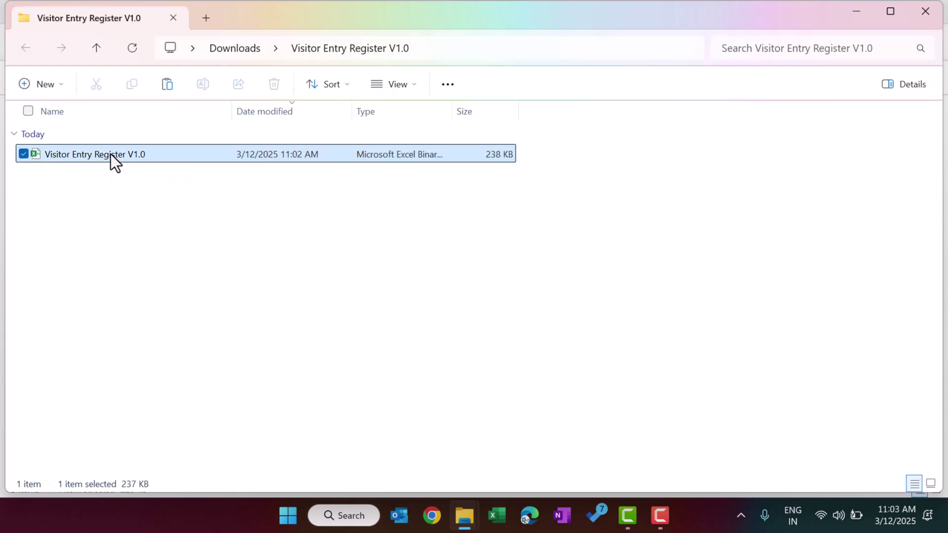
right_click(111, 154)
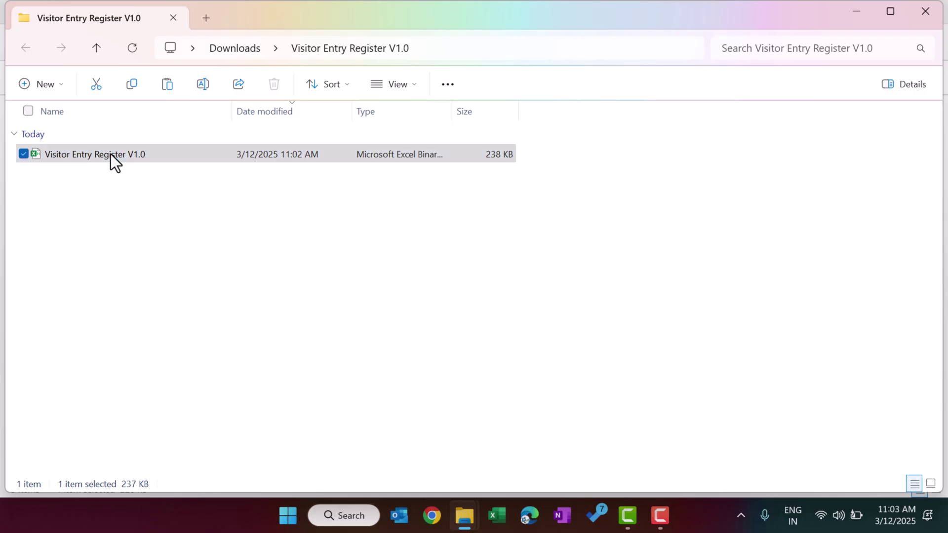
click(187, 356)
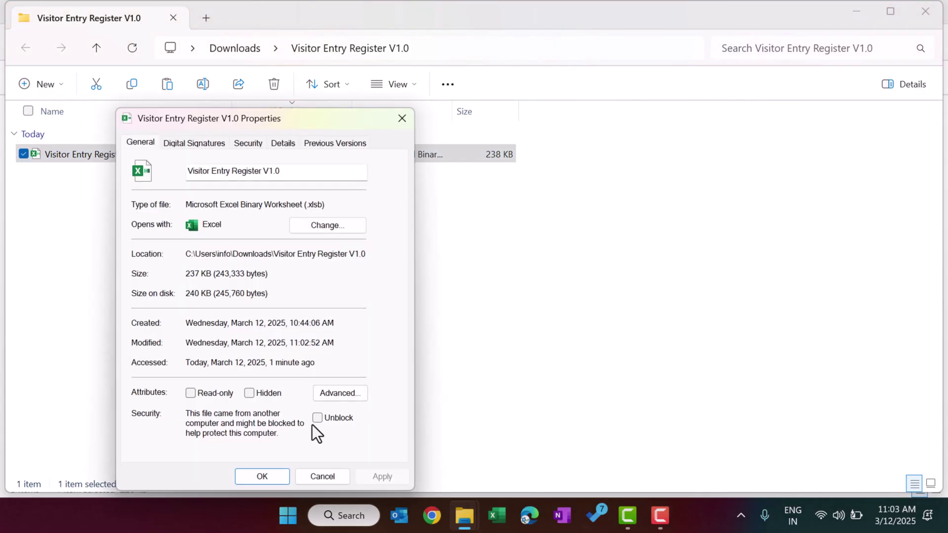
click(318, 418)
click(384, 477)
click(261, 477)
click(186, 235)
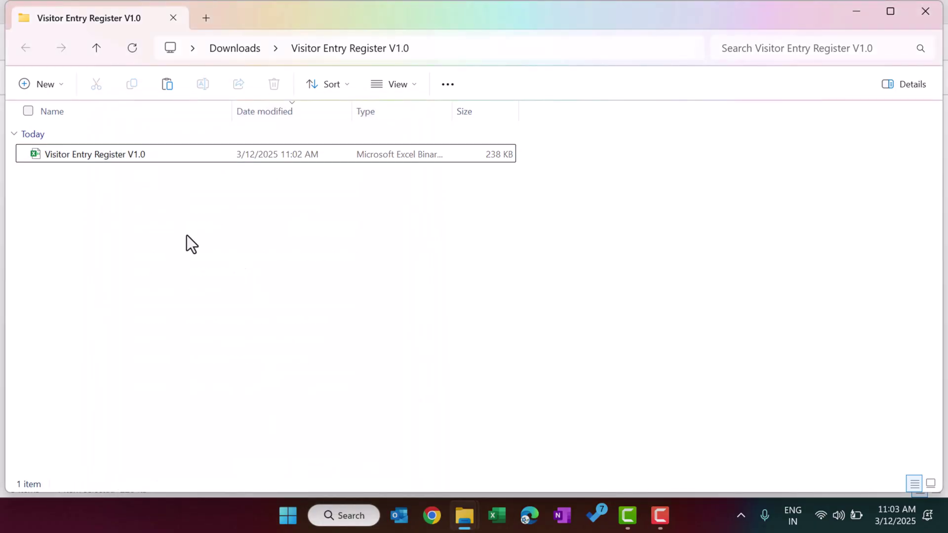
double_click(118, 155)
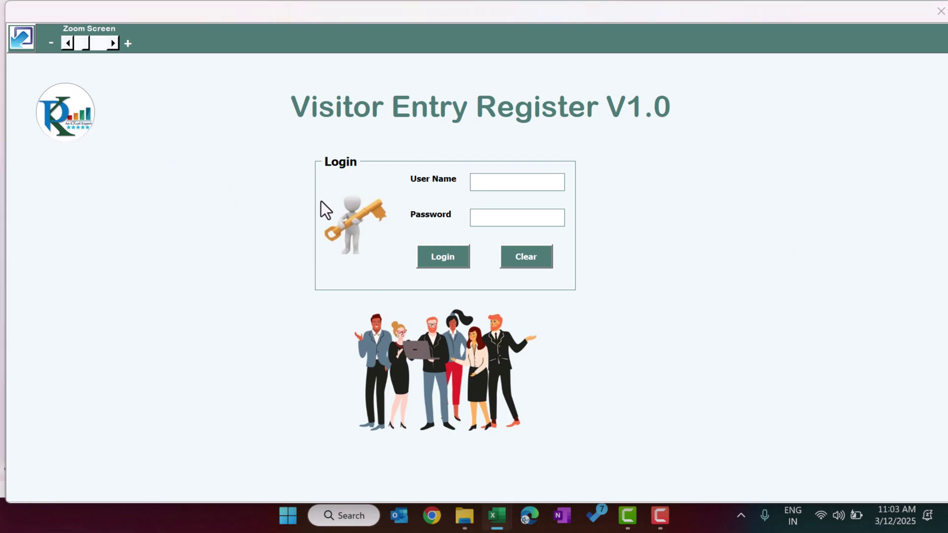
Log in on the Login form with the admin user name and password.
click(530, 181)
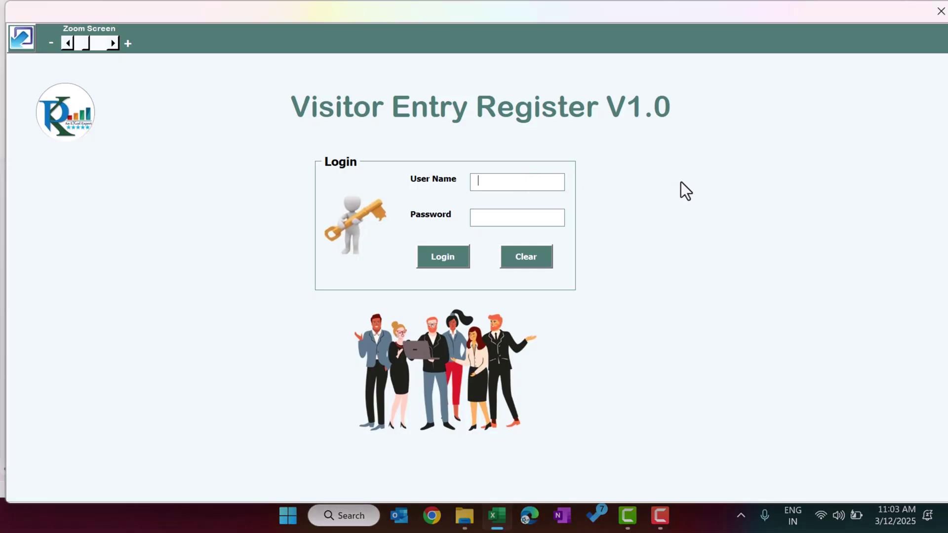
text(Admin1)
key(Tab)
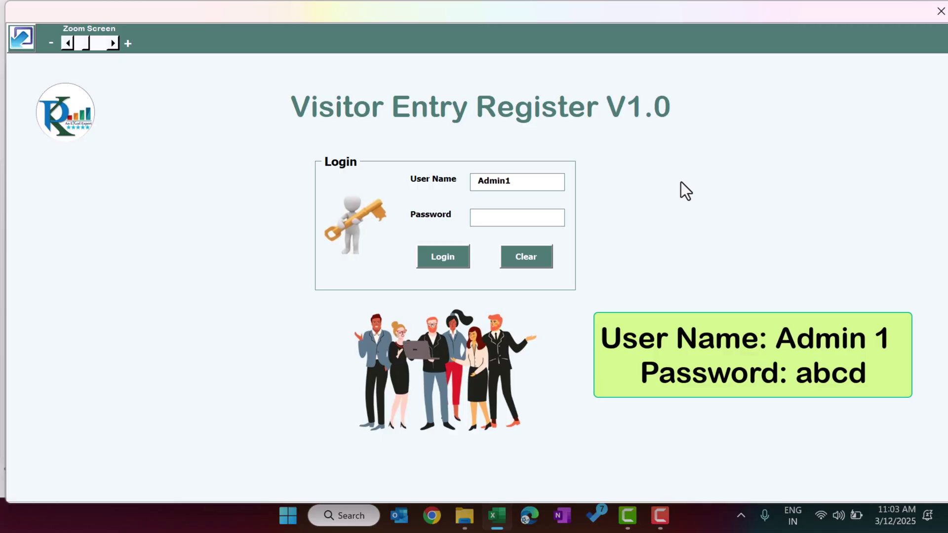
text(abcd)
key(Return)
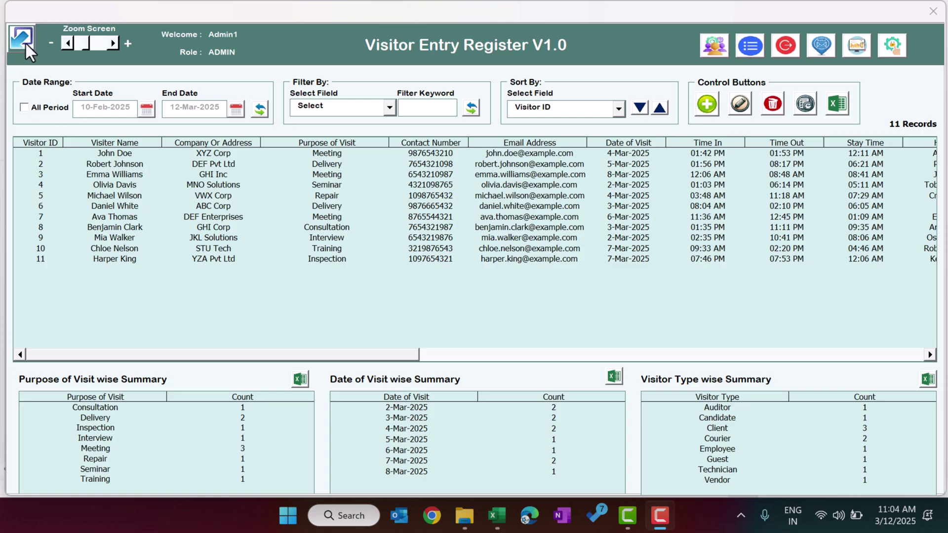
Reduce the dashboard's Zoom Screen slider by one step.
click(26, 44)
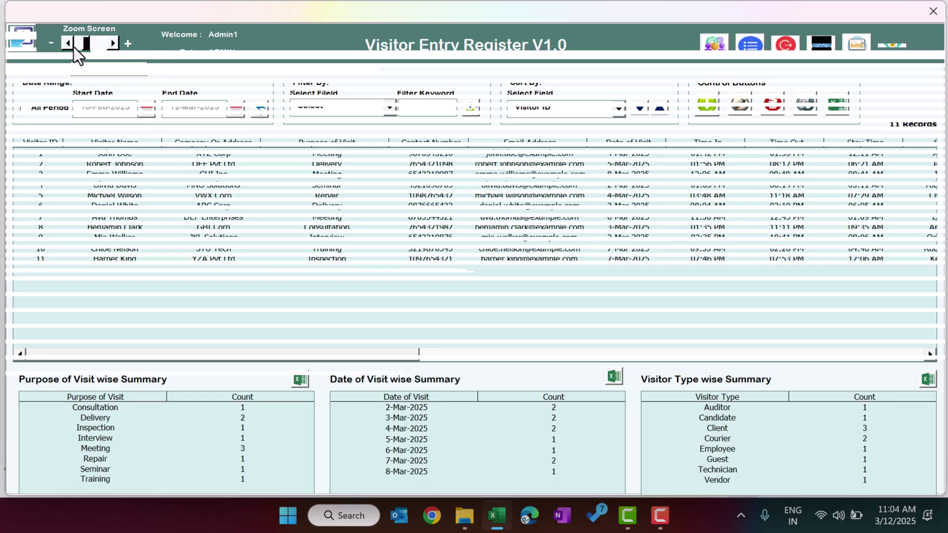
mouse_move(69, 46)
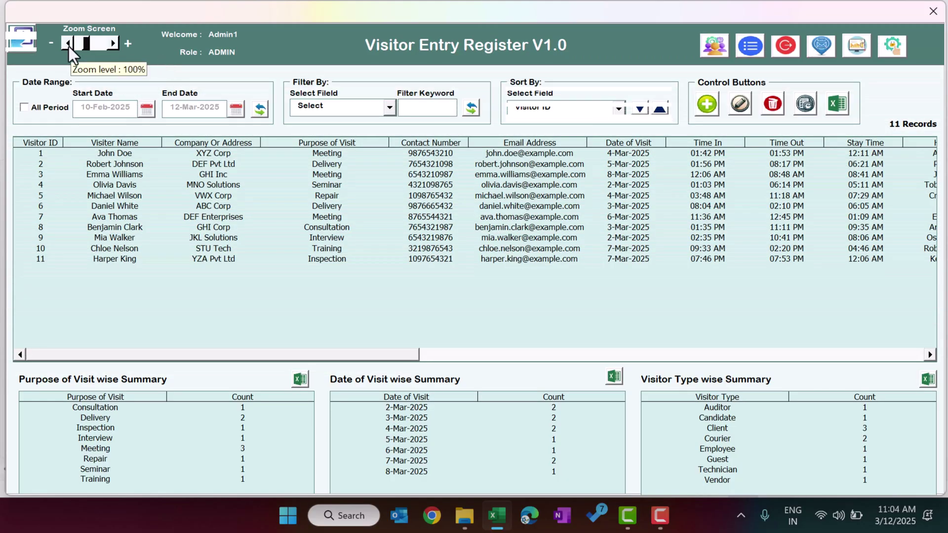
click(69, 43)
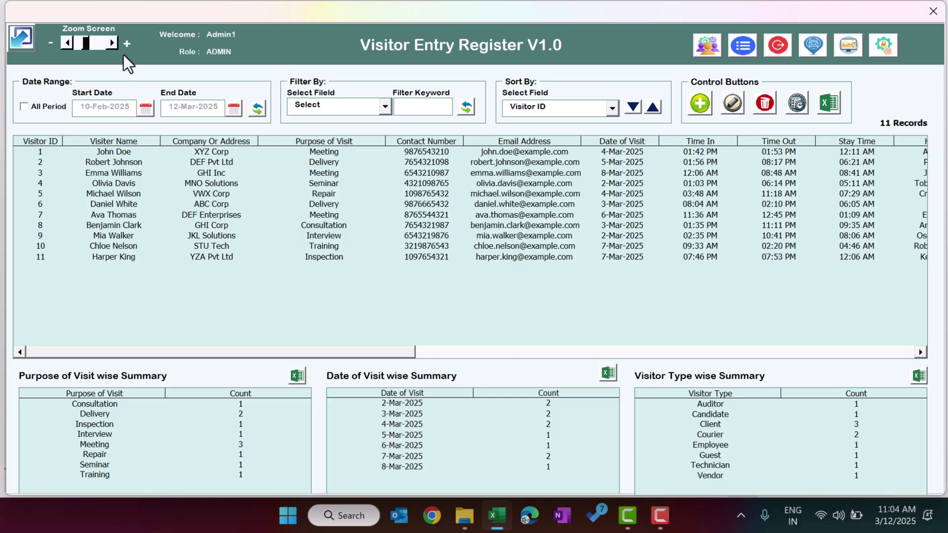
click(712, 52)
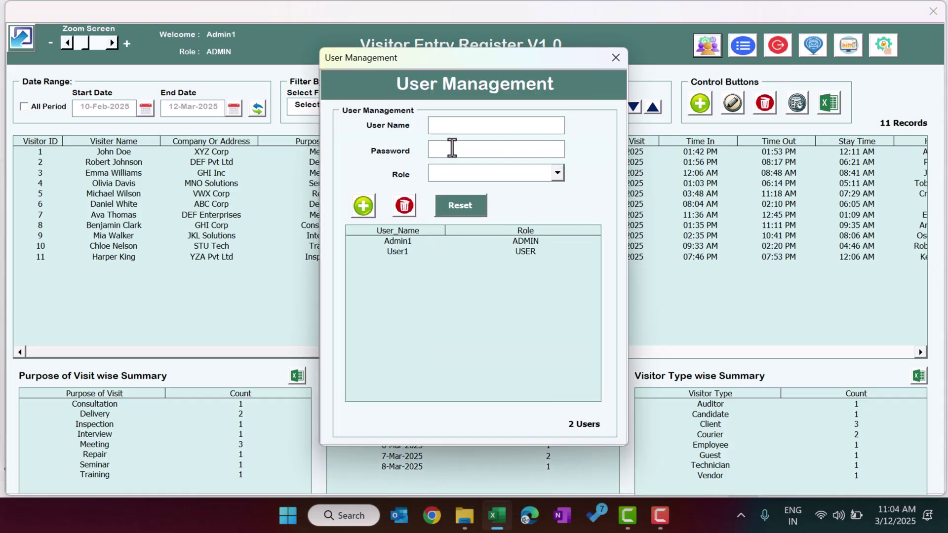
click(404, 243)
click(404, 252)
click(470, 127)
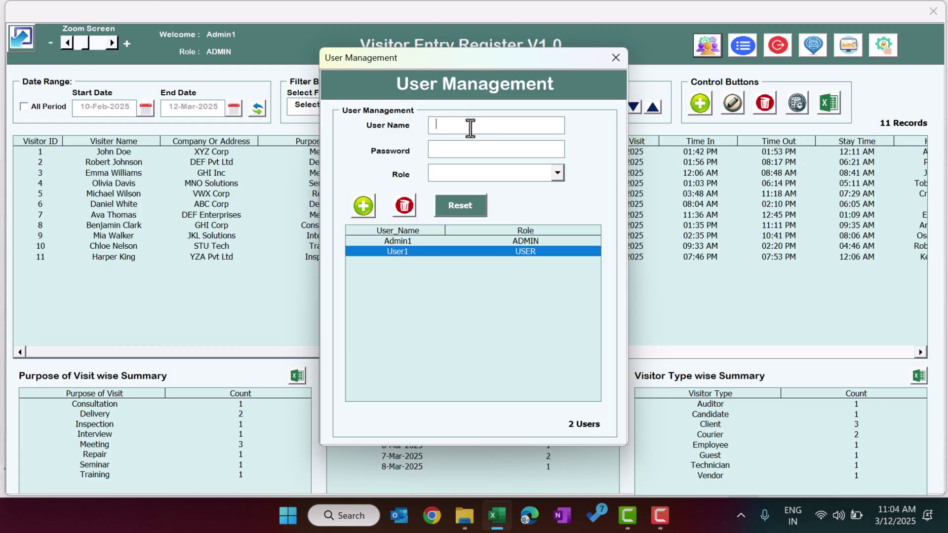
text(User1)
key(Tab)
text(1234)
click(464, 174)
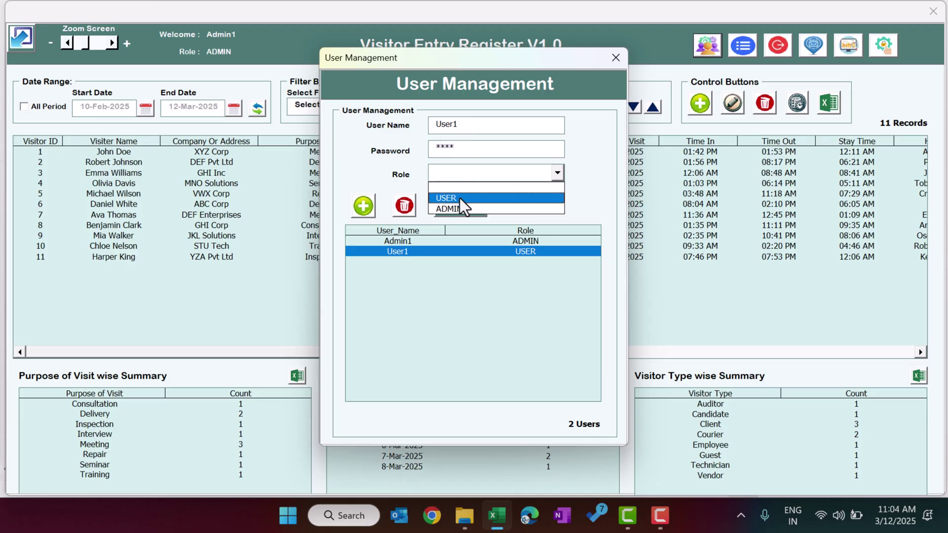
click(459, 184)
click(470, 127)
key(BackSpace)
text(2)
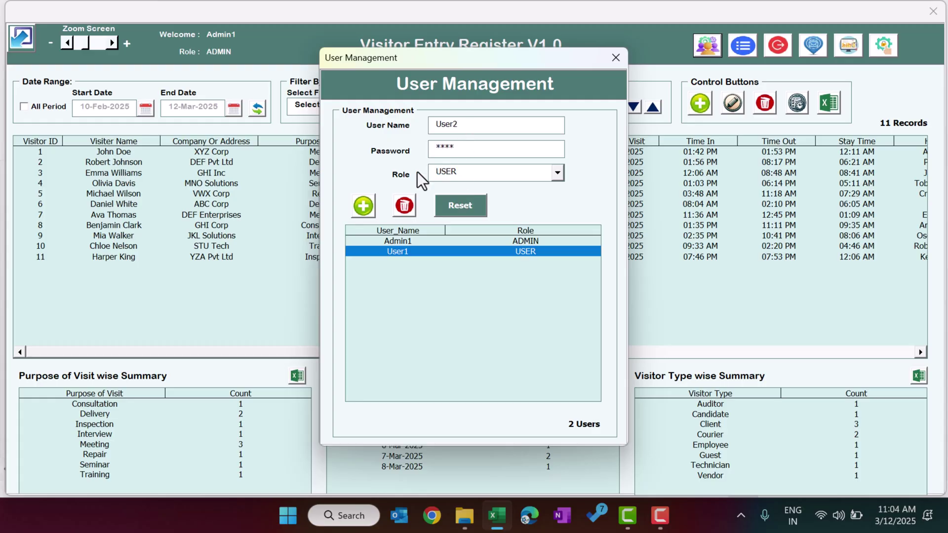
click(363, 206)
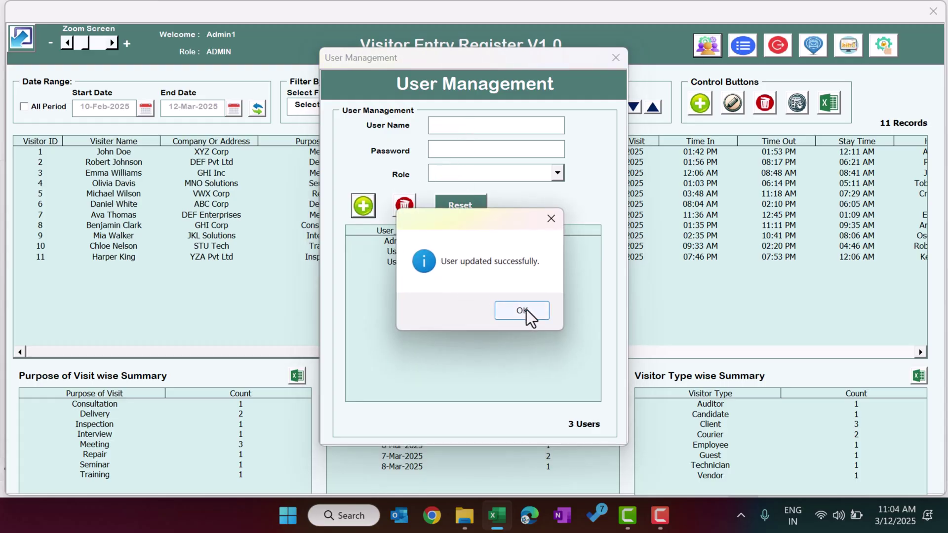
click(524, 314)
click(396, 262)
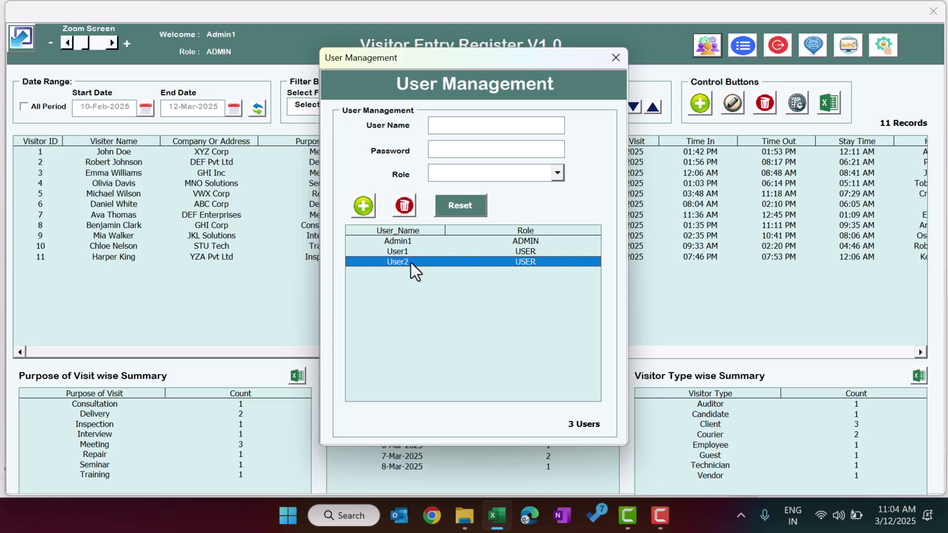
click(405, 205)
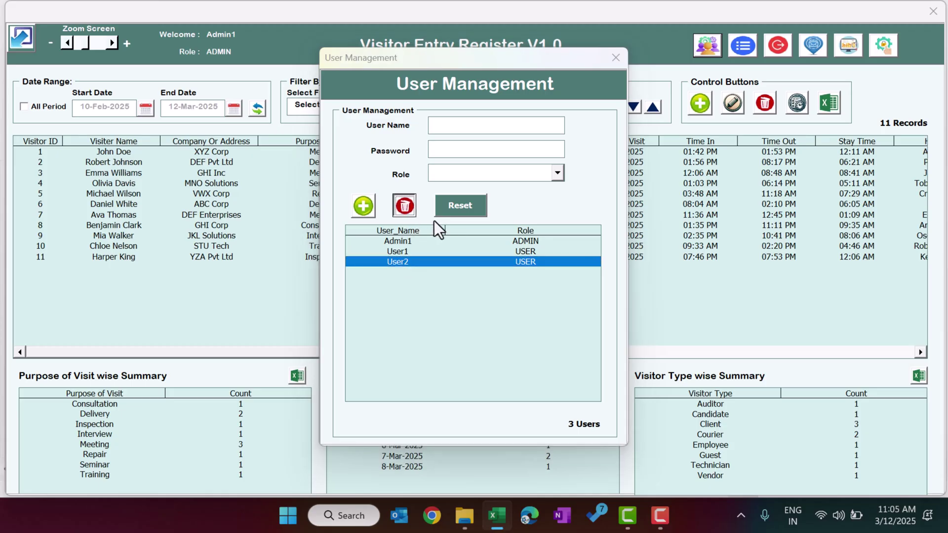
click(515, 313)
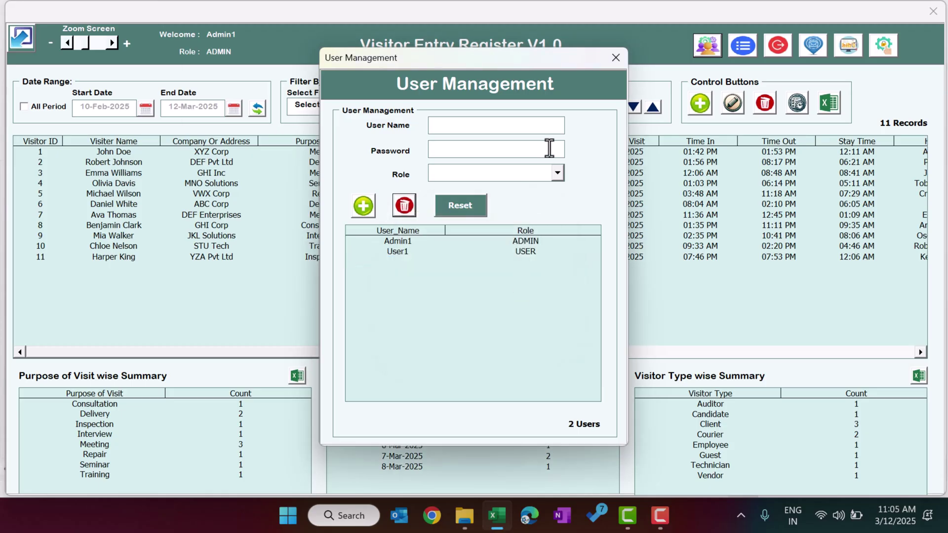
click(616, 58)
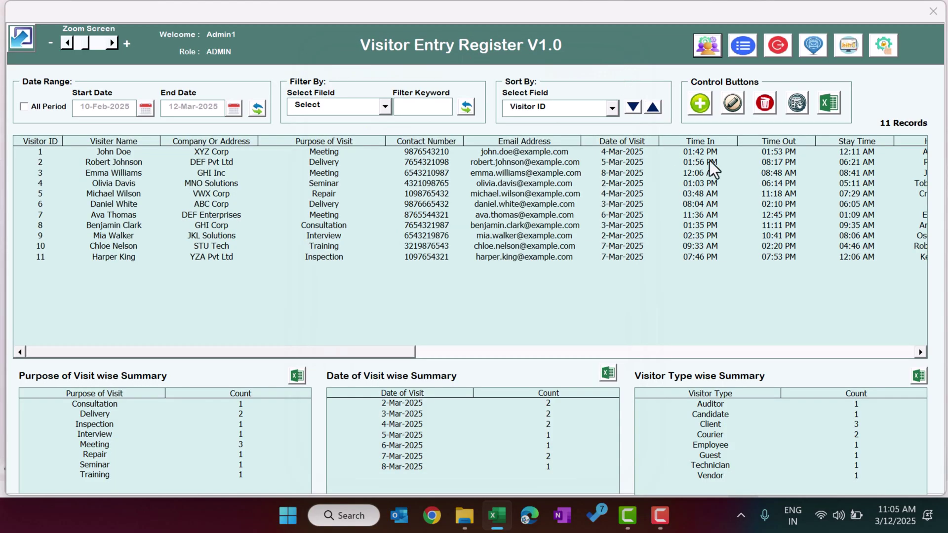
click(748, 49)
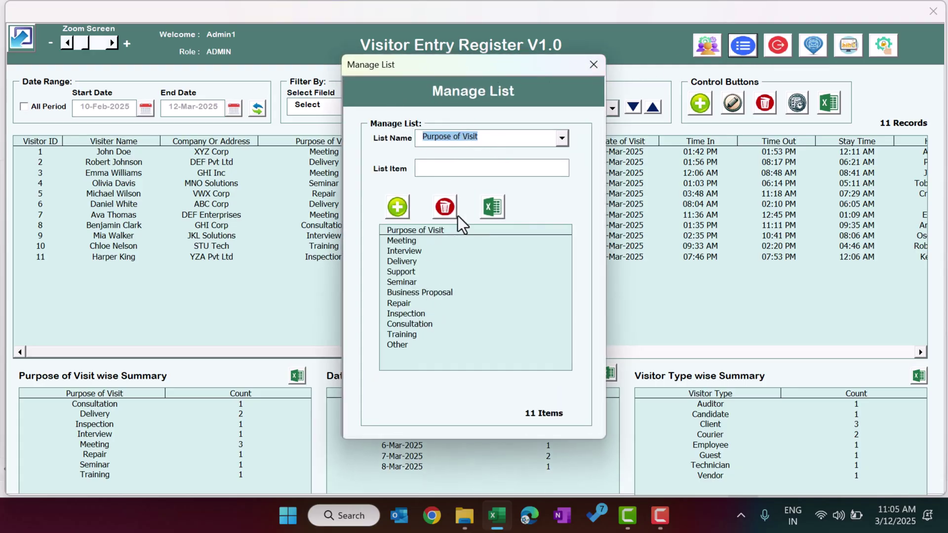
click(439, 169)
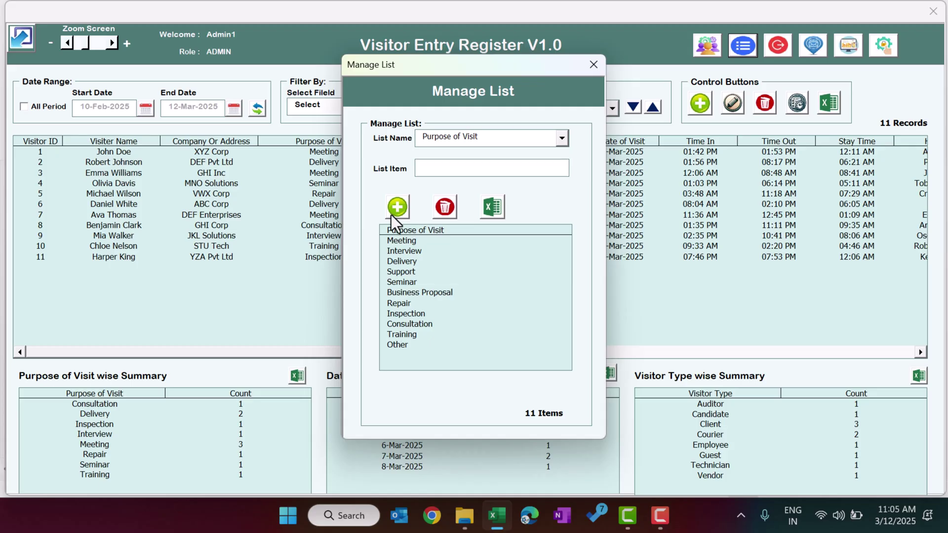
click(490, 139)
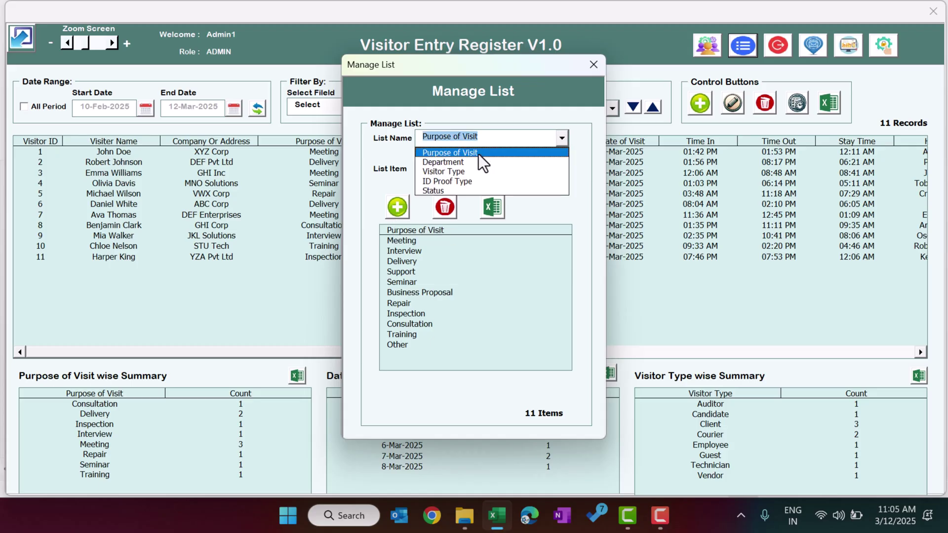
click(470, 163)
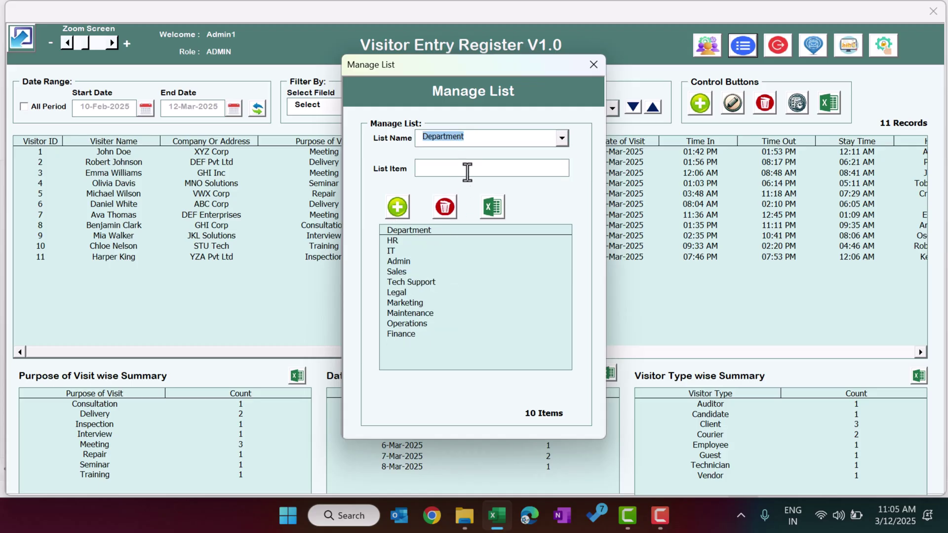
click(487, 137)
click(463, 171)
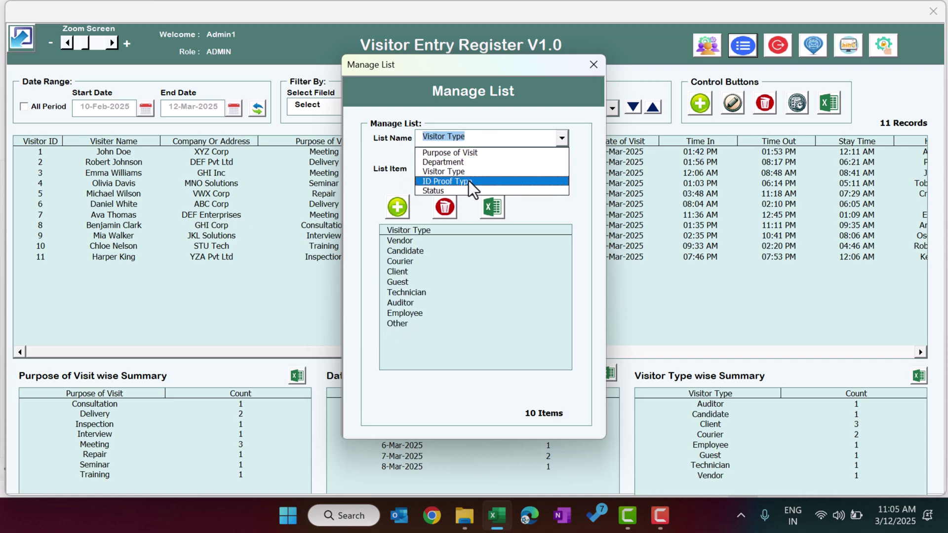
click(469, 181)
click(499, 134)
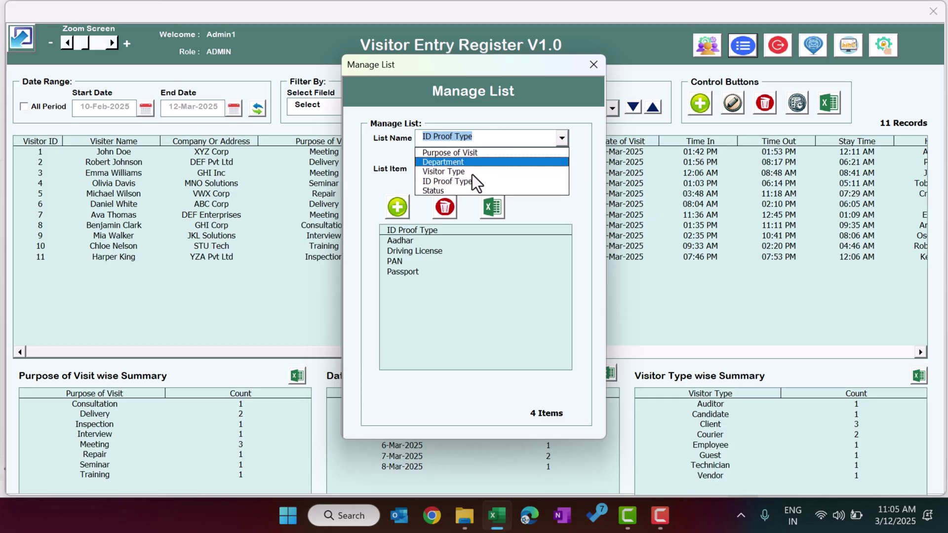
click(448, 192)
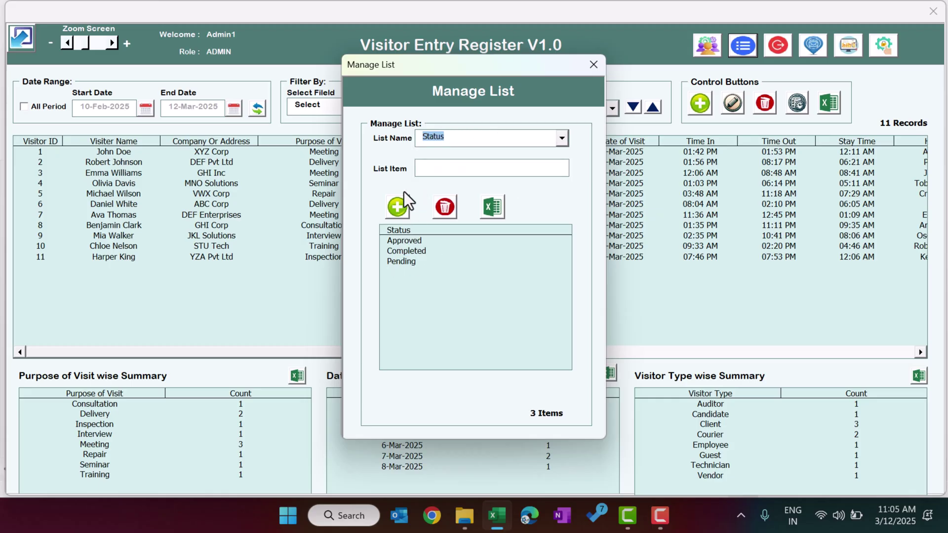
click(593, 65)
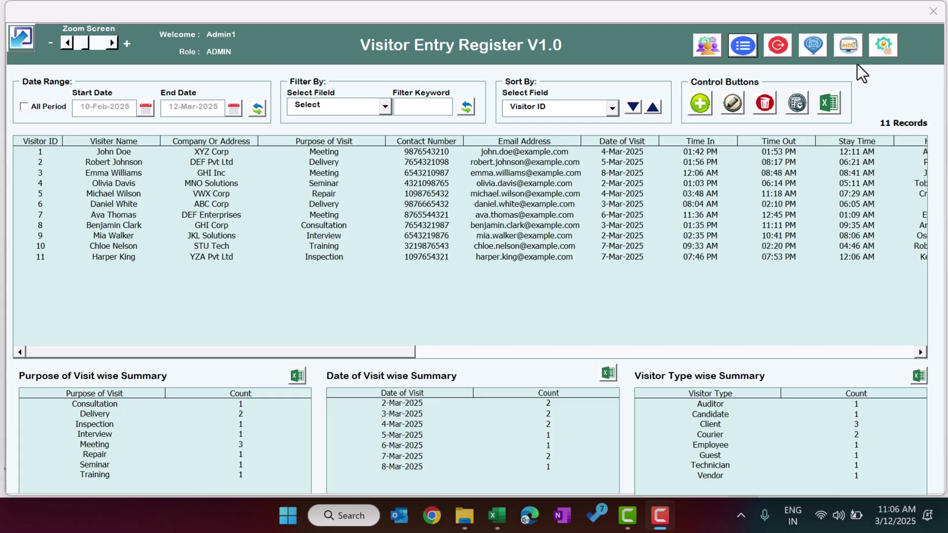
click(853, 52)
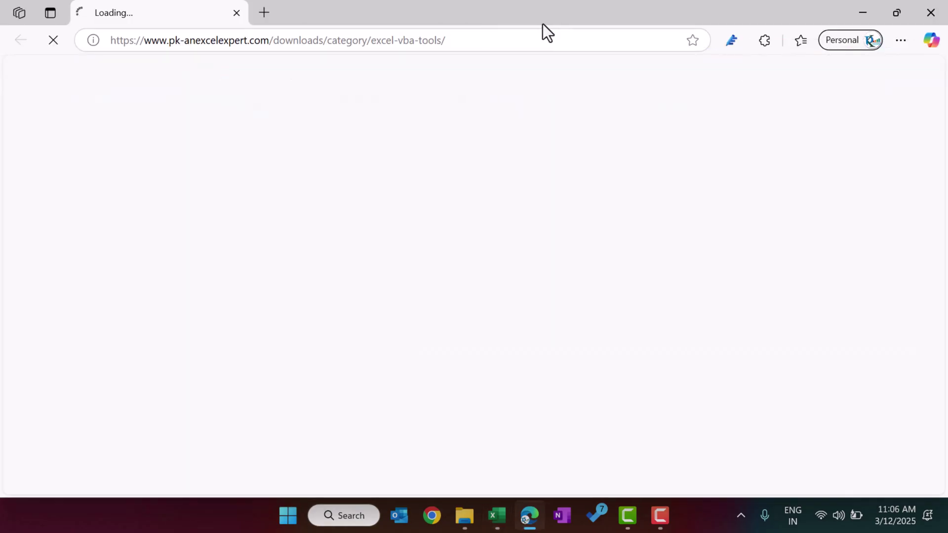
key(alt+Tab)
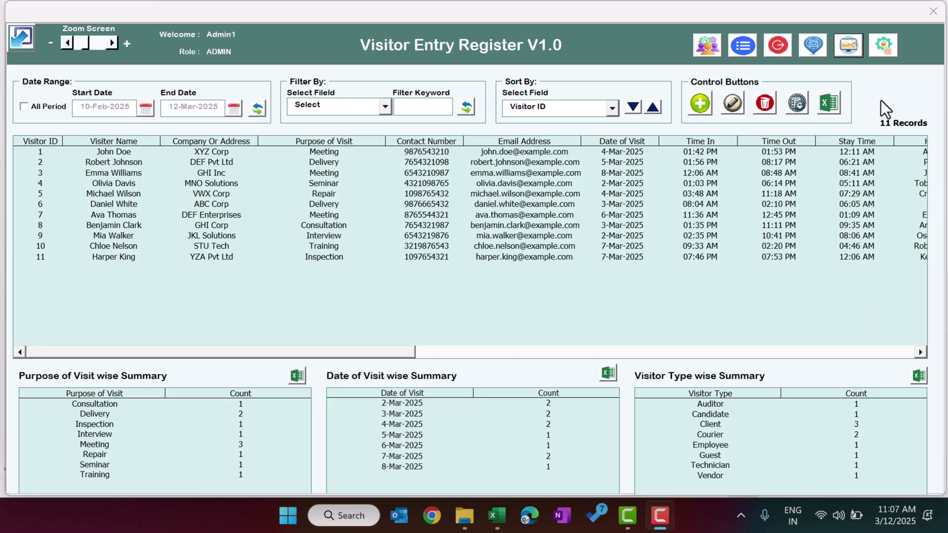
click(895, 74)
Tick 'Allow to delete a transaction' in User Access Control and close the dialog.
click(884, 46)
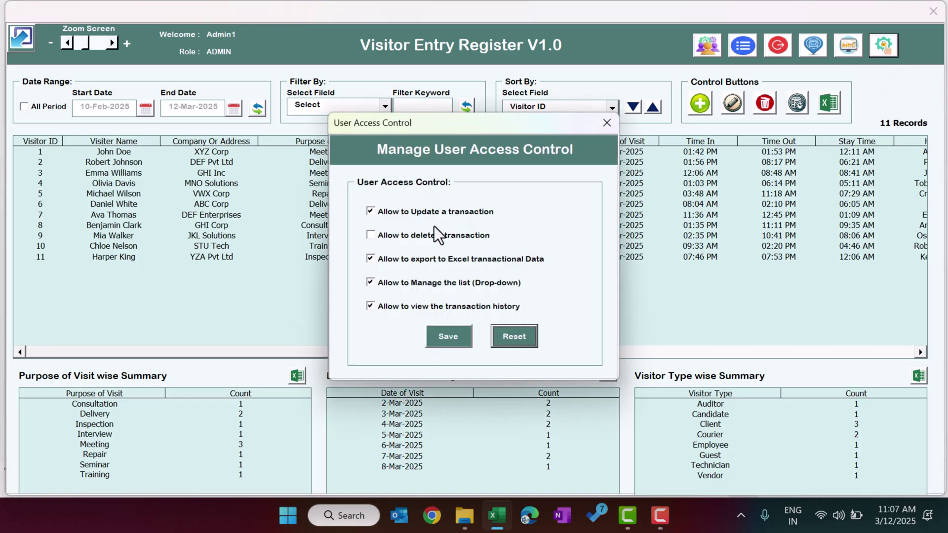
click(395, 236)
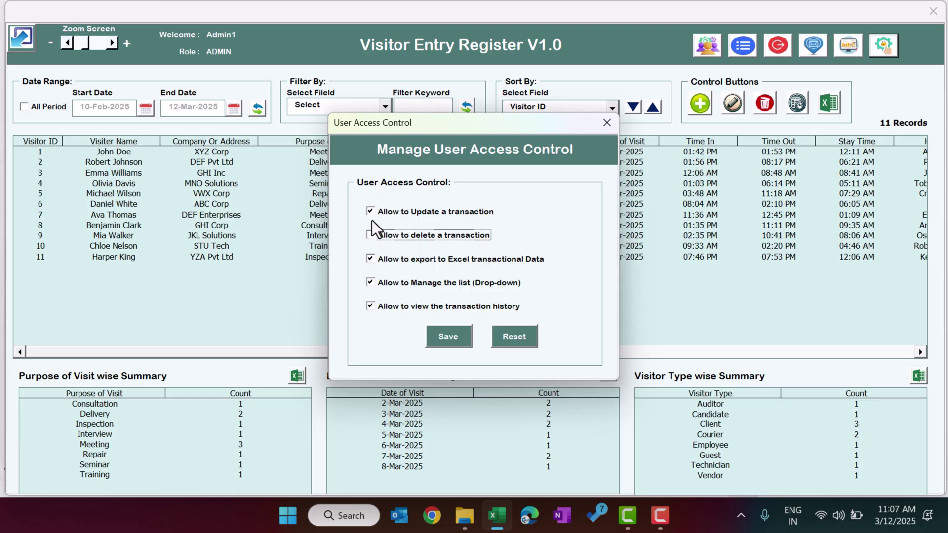
key(Escape)
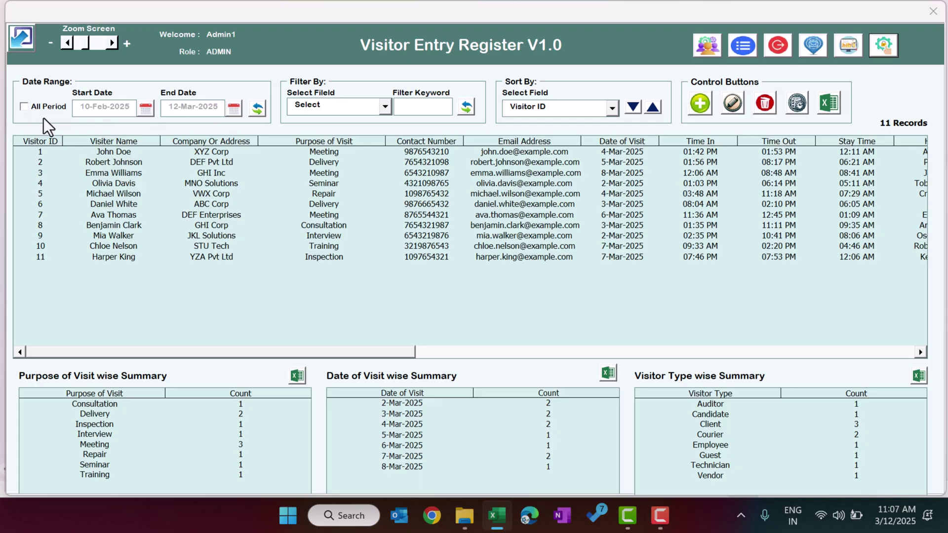
click(145, 110)
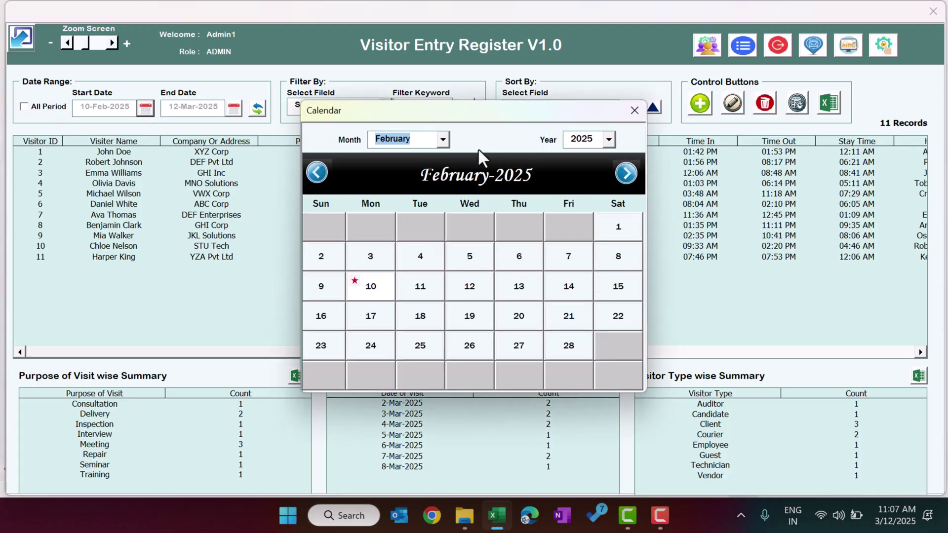
click(629, 172)
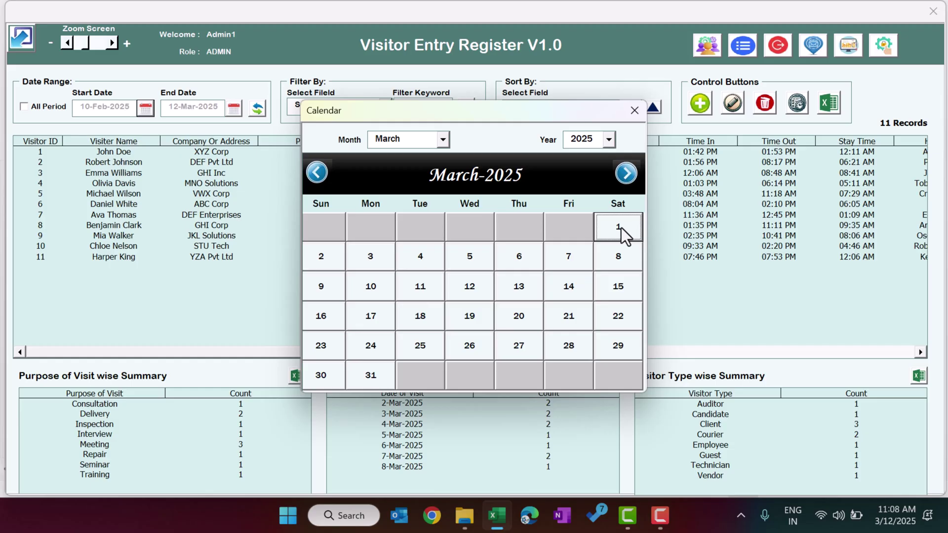
click(620, 227)
click(261, 110)
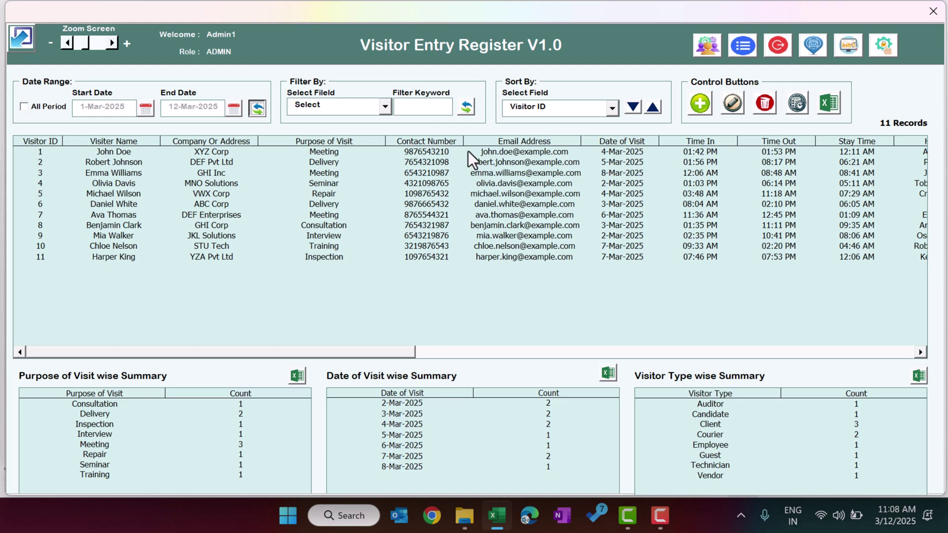
drag(534, 152, 529, 245)
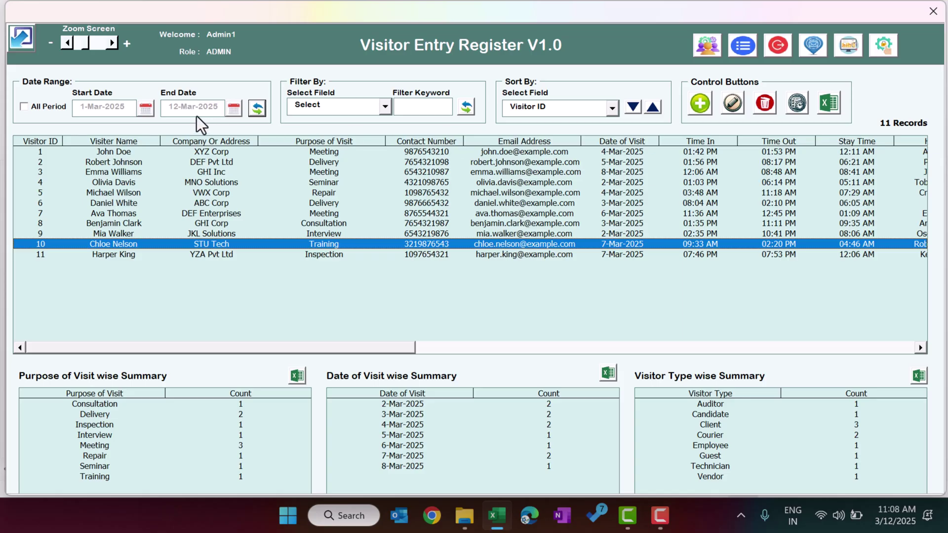
Narrow the start date to 5-Mar-2025, then tick All Period to show all 11 records.
click(151, 110)
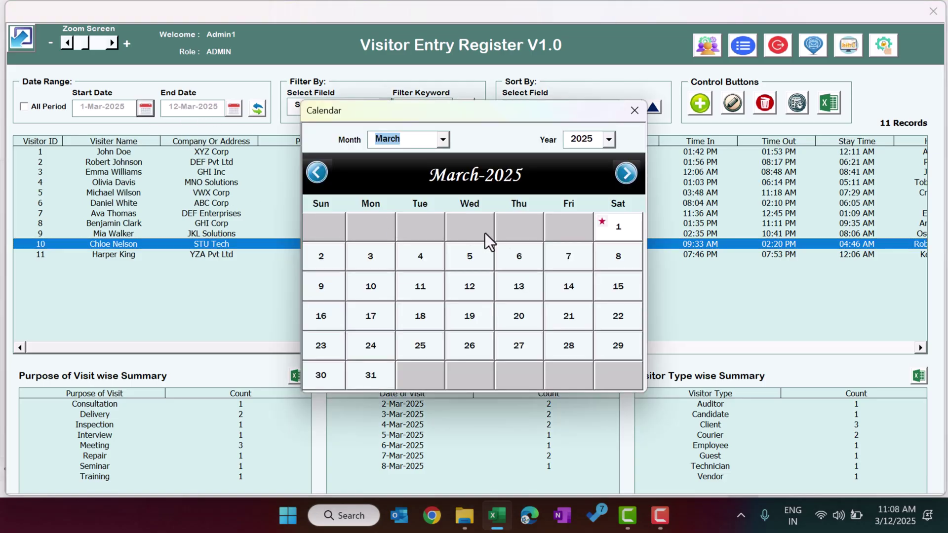
click(471, 260)
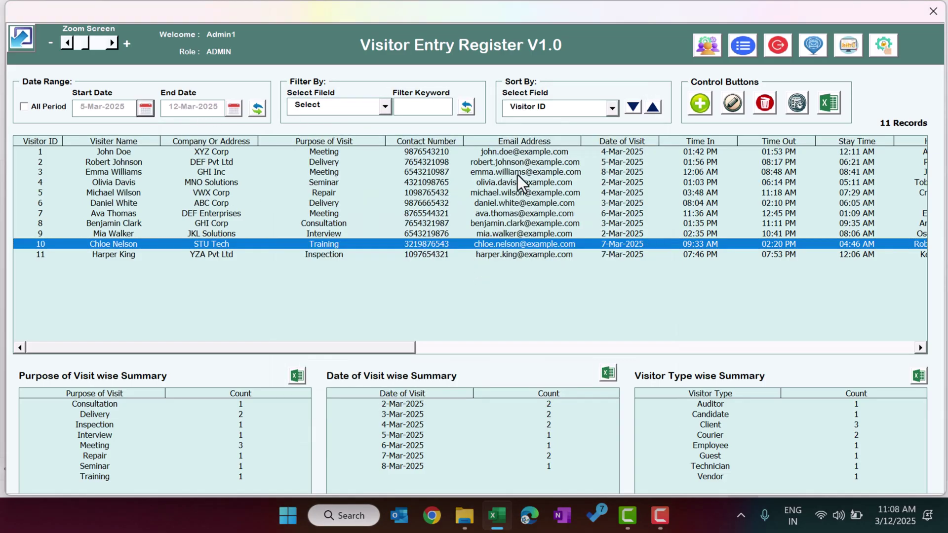
click(256, 108)
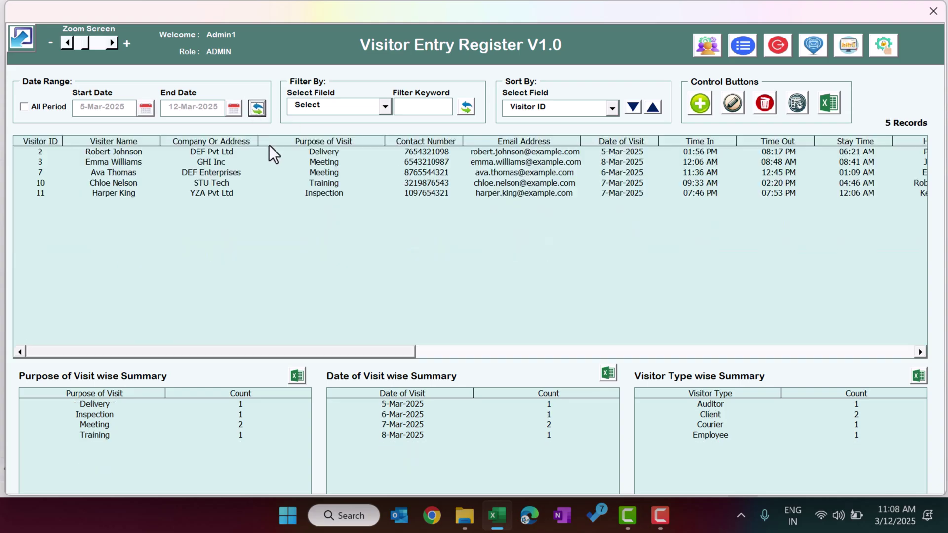
drag(419, 150, 422, 196)
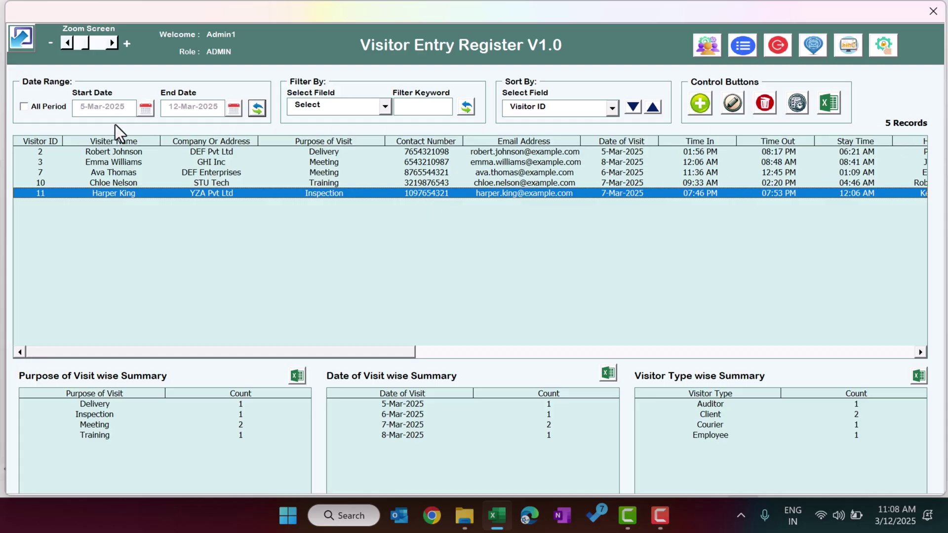
click(26, 106)
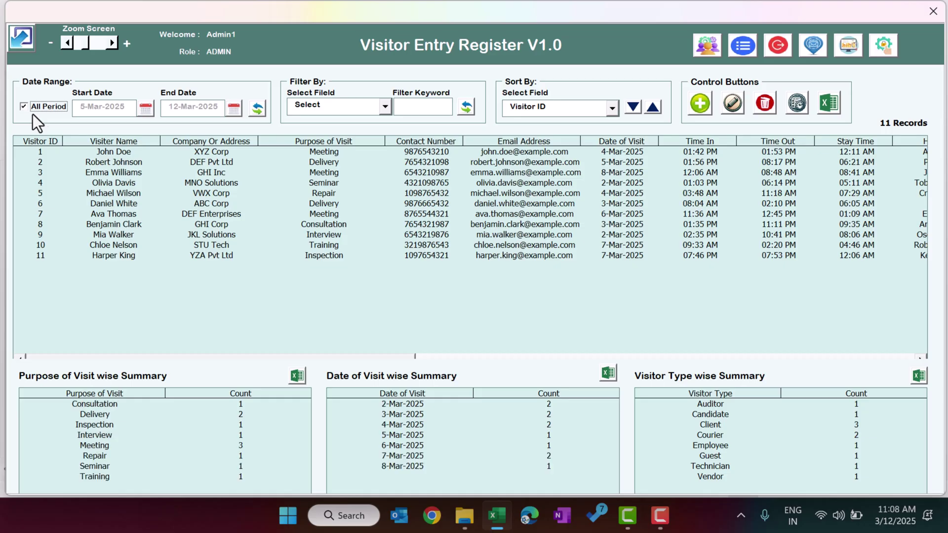
Choose Visiter Name as the Filter By field.
click(350, 108)
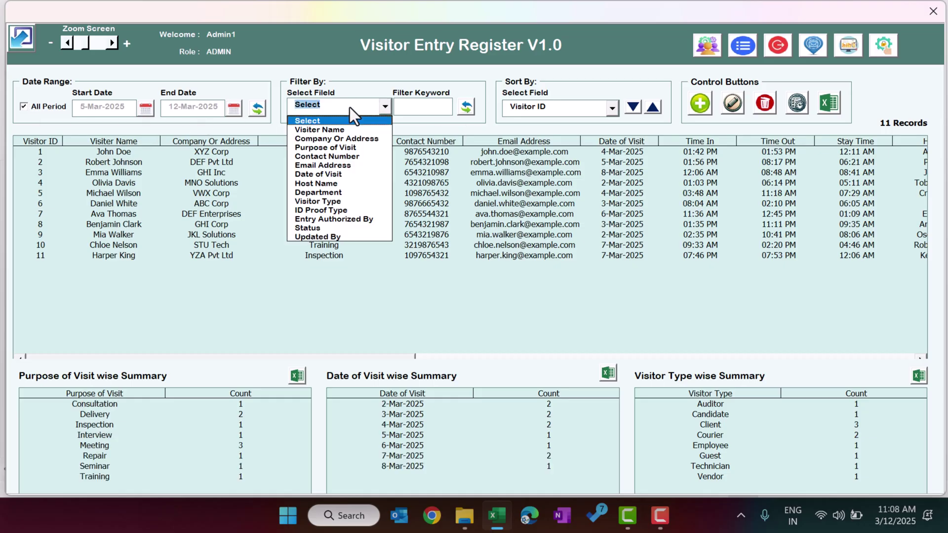
click(340, 130)
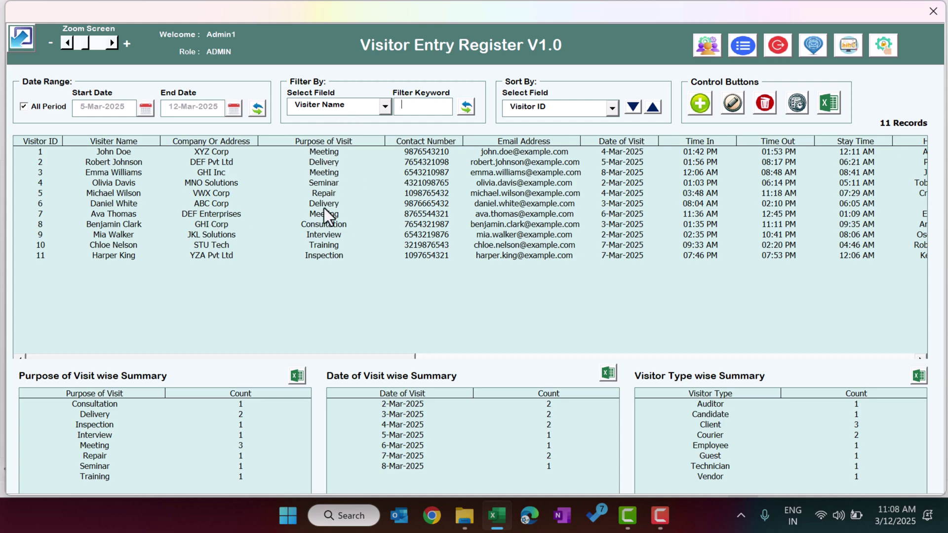
click(350, 108)
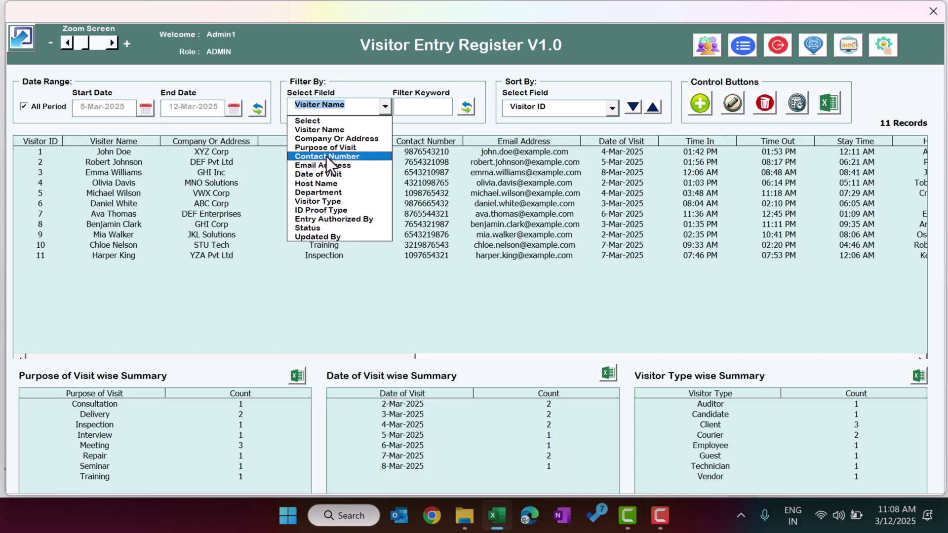
click(489, 130)
click(592, 111)
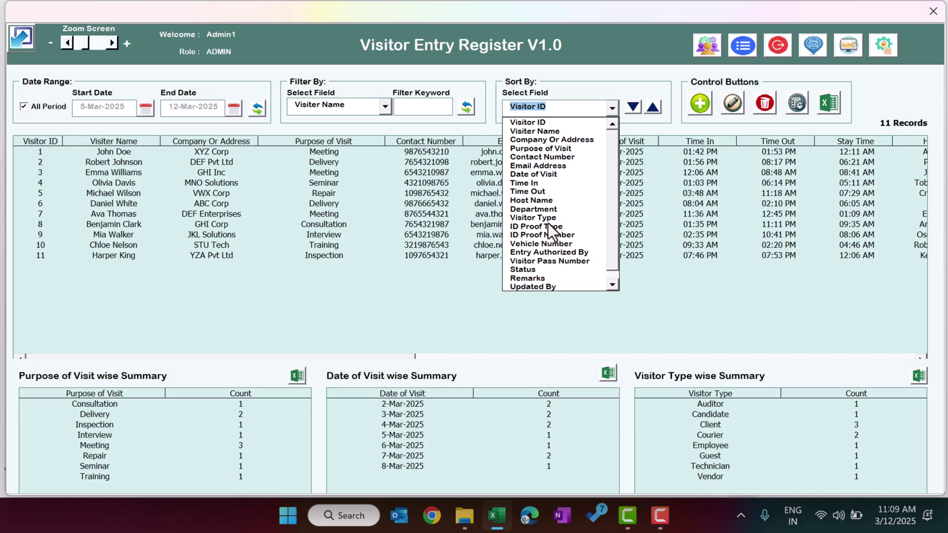
Sort the register by Date of Visit in ascending order.
click(553, 130)
click(612, 108)
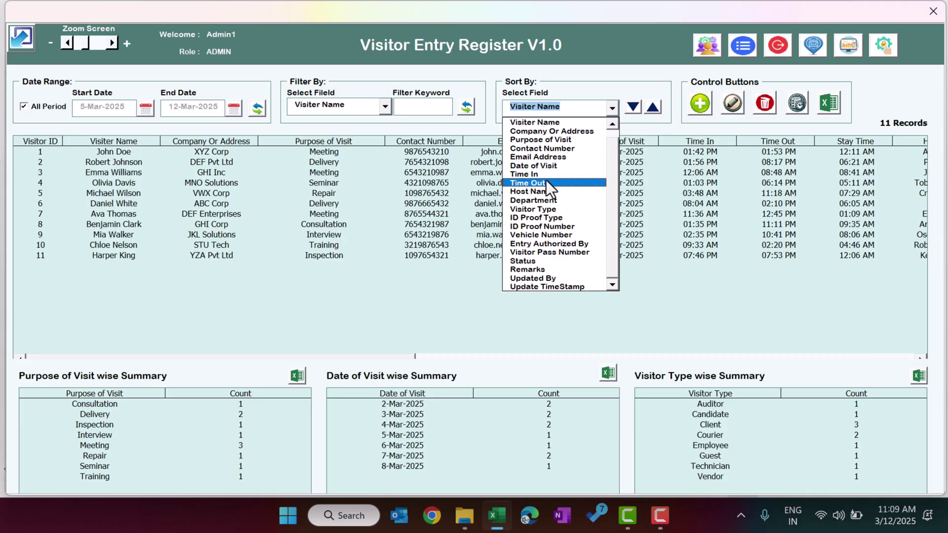
click(559, 164)
click(654, 108)
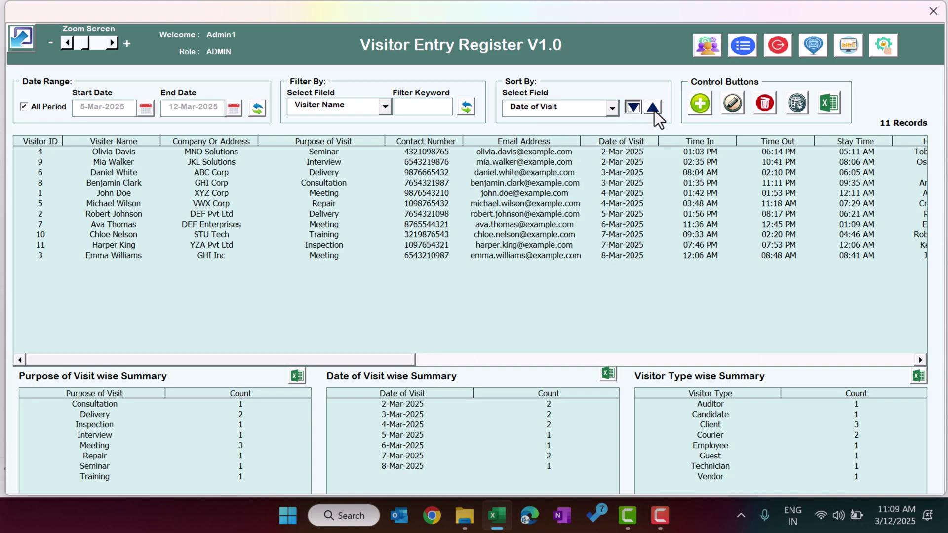
click(635, 109)
click(653, 108)
Add a new record with the visitor's name, company New Dehli and purpose Seminar.
click(698, 108)
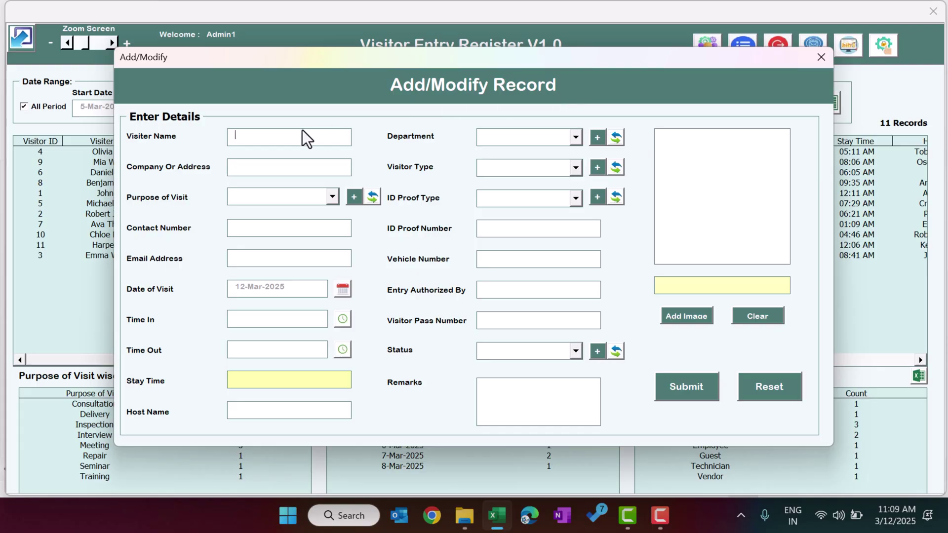
text(PK)
click(257, 172)
text(New Dehli)
click(287, 198)
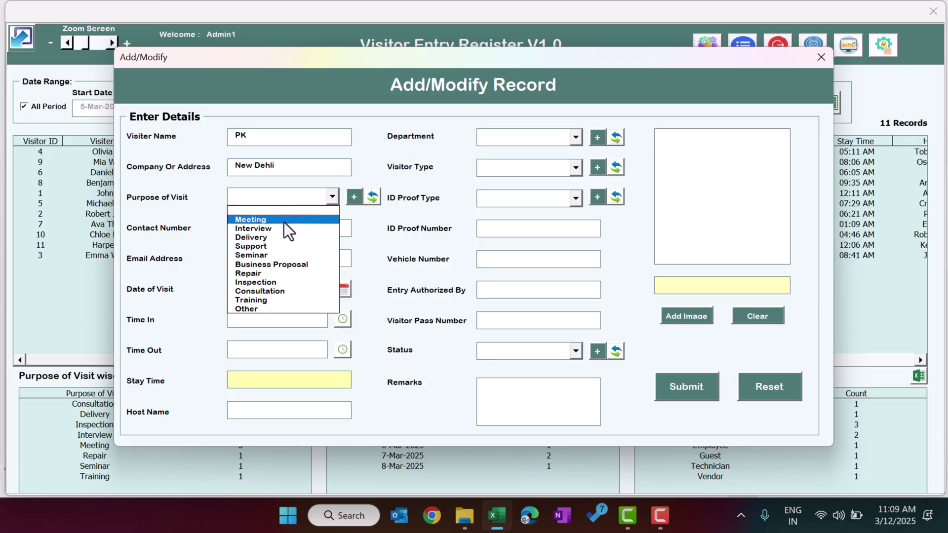
click(256, 254)
Enter the visitor's contact number, leaving the email address empty.
click(233, 228)
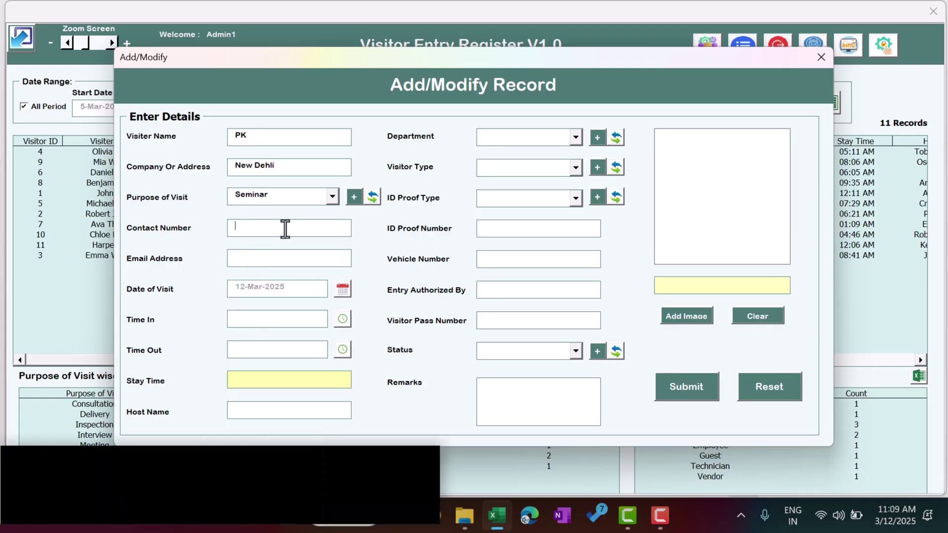
text(1234568790)
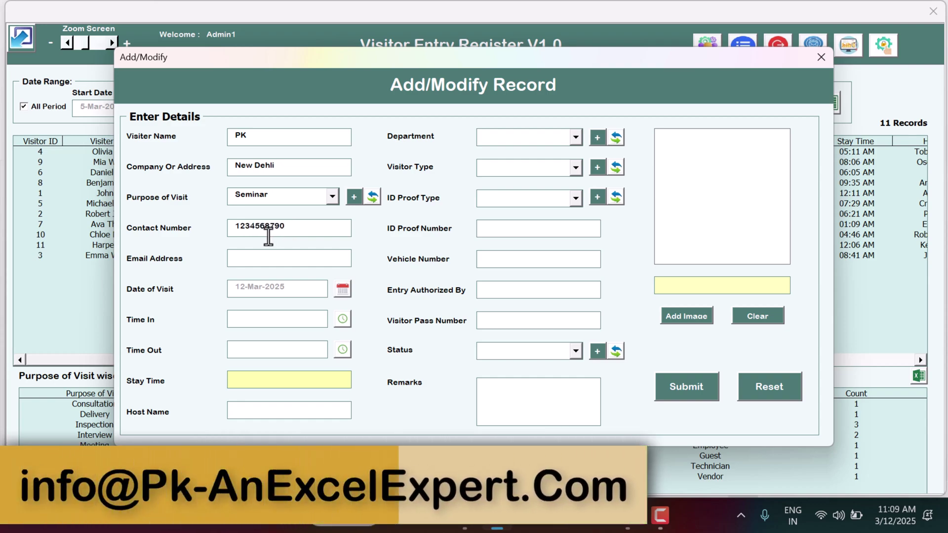
click(246, 256)
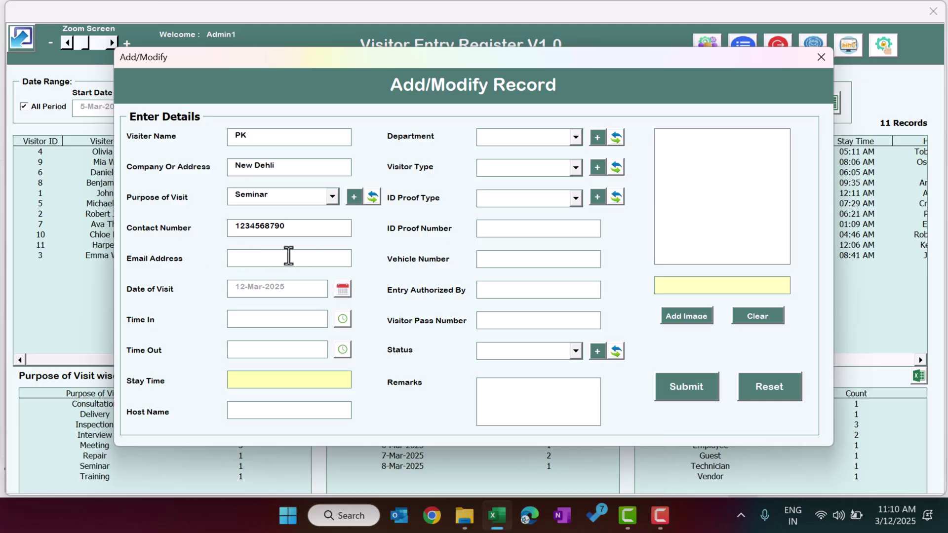
text(N)
key(BackSpace)
click(342, 288)
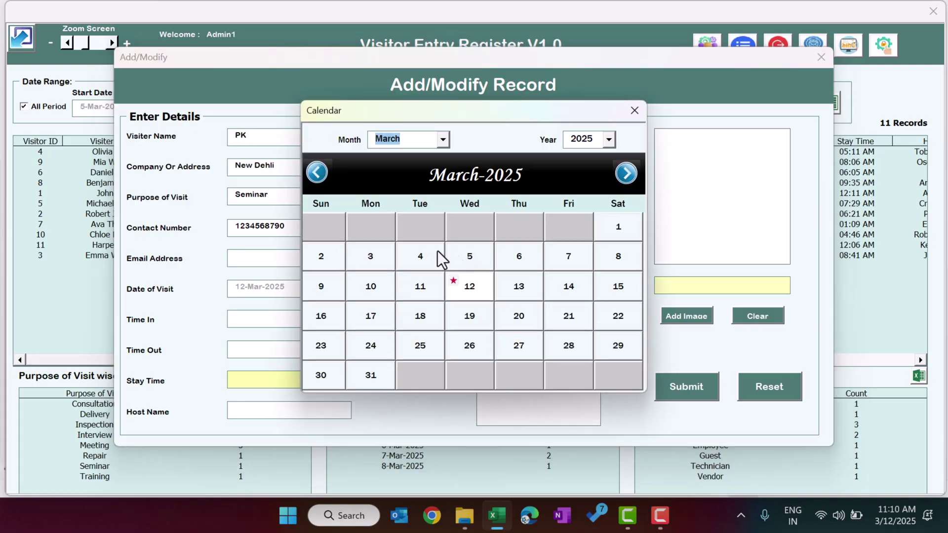
Set Date of Visit to 11-Mar-2025 and Time In to 09:30.
click(424, 288)
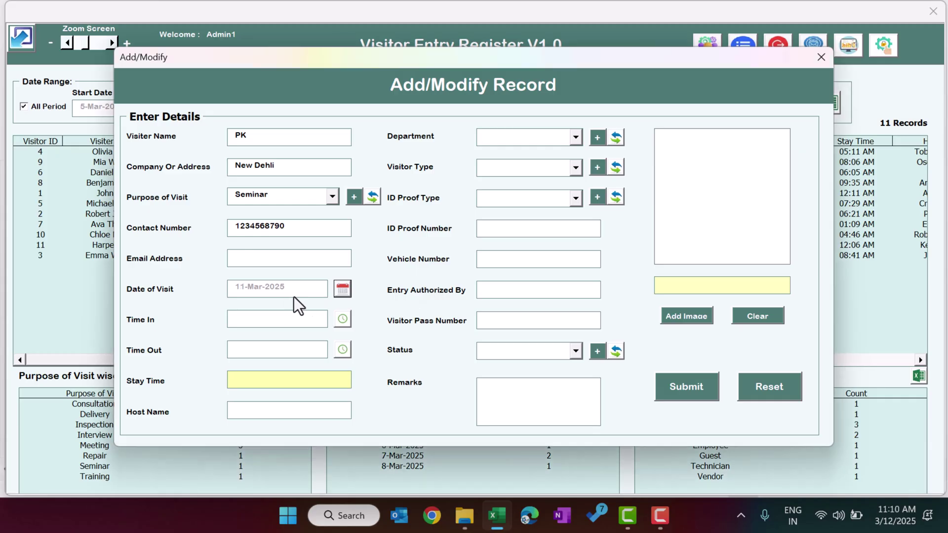
click(342, 319)
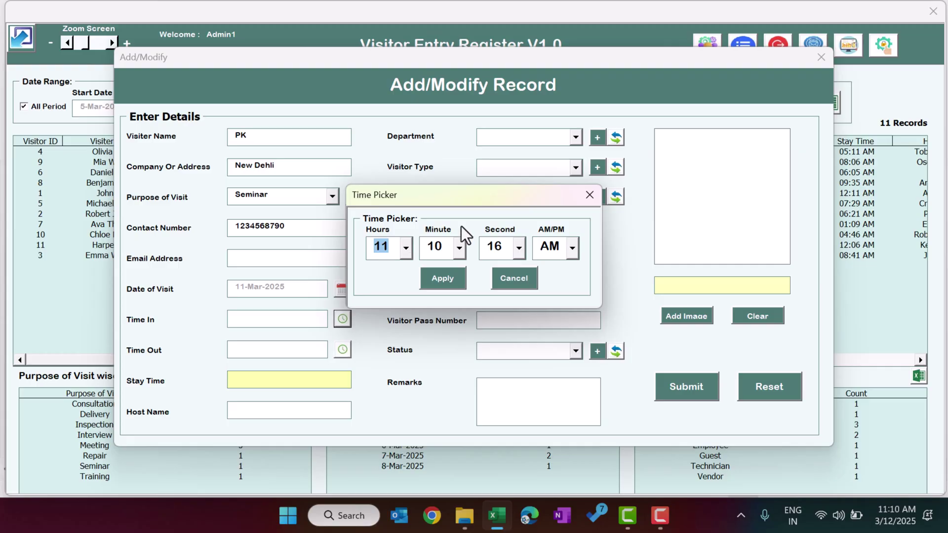
click(408, 250)
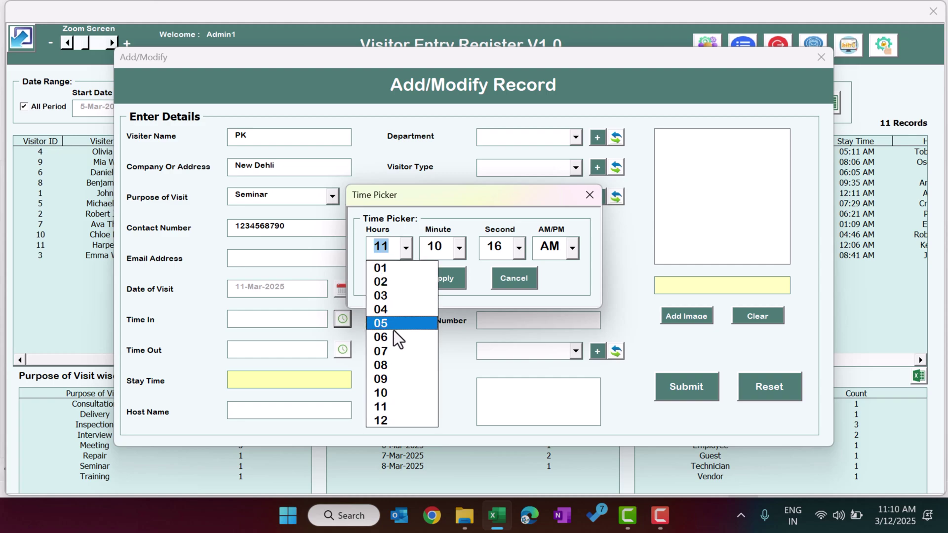
click(393, 379)
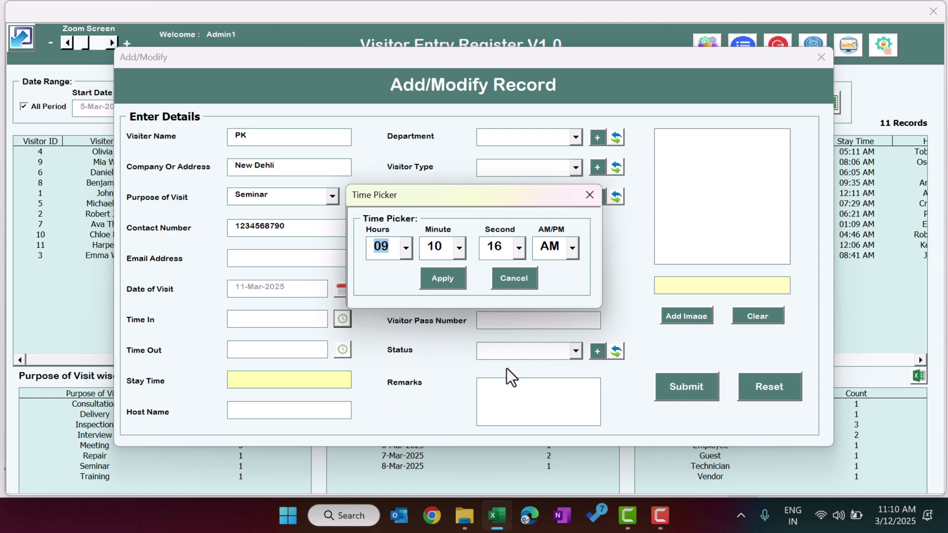
drag(529, 357, 533, 416)
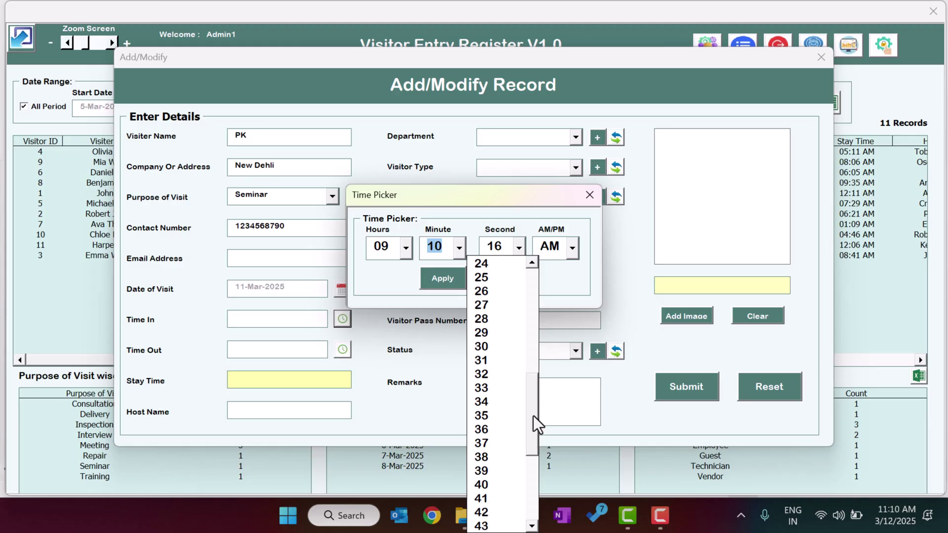
click(494, 347)
click(442, 278)
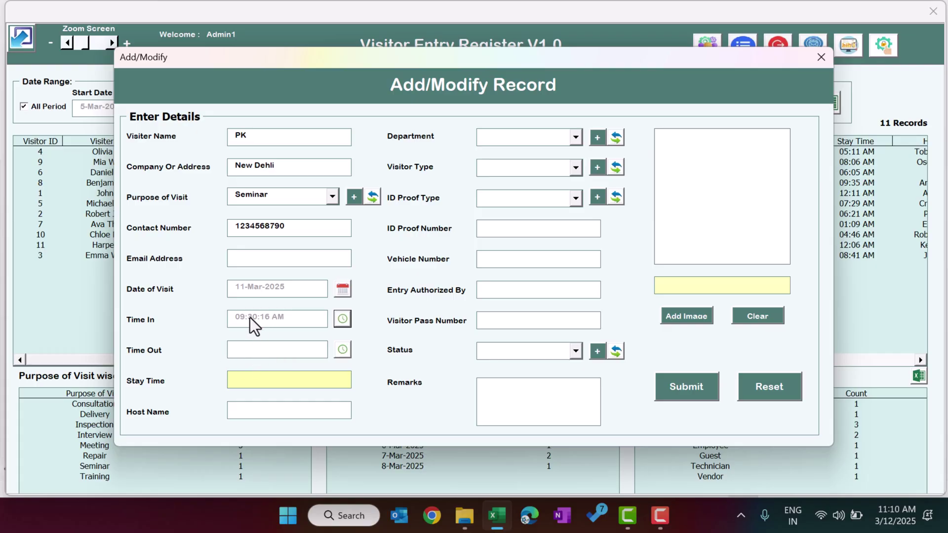
Enter the host name, set Department to HR and Visitor Type to Client.
click(255, 412)
text(Jack)
click(539, 137)
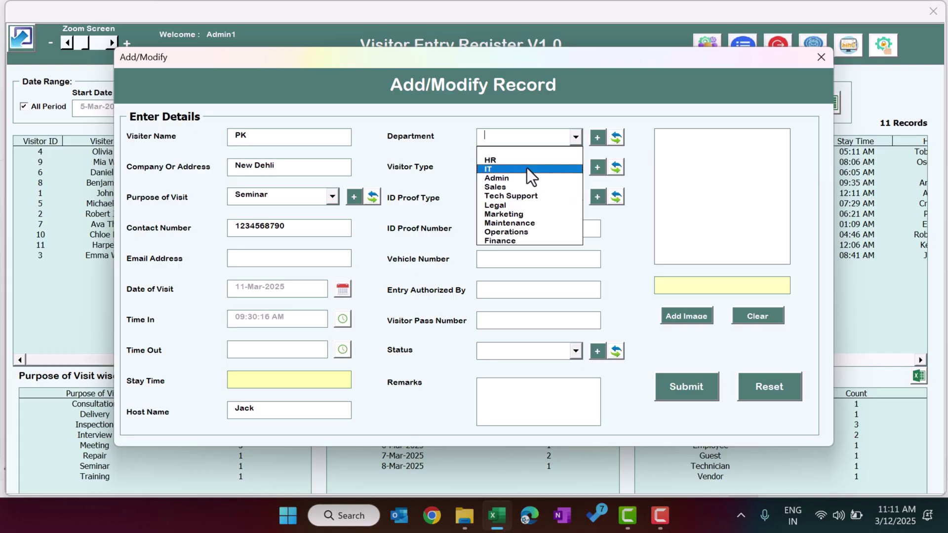
click(528, 161)
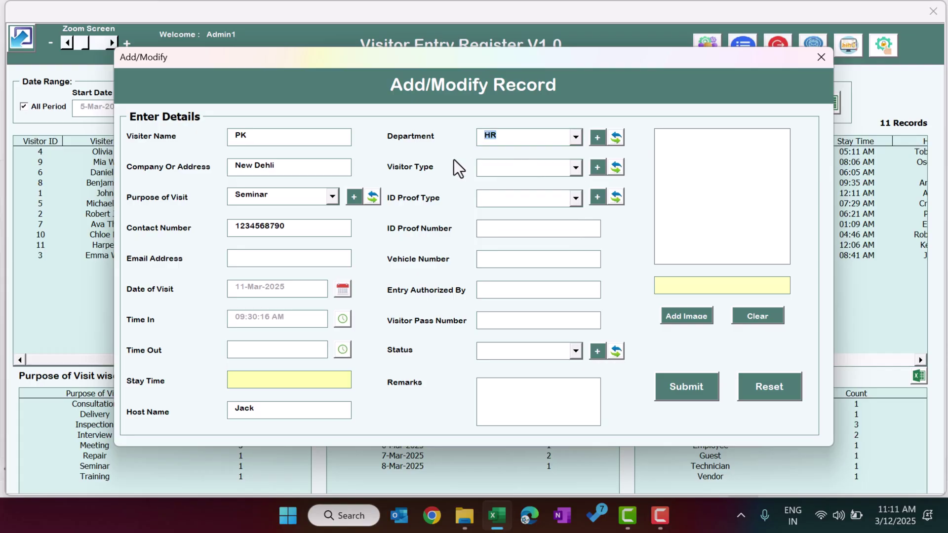
click(490, 167)
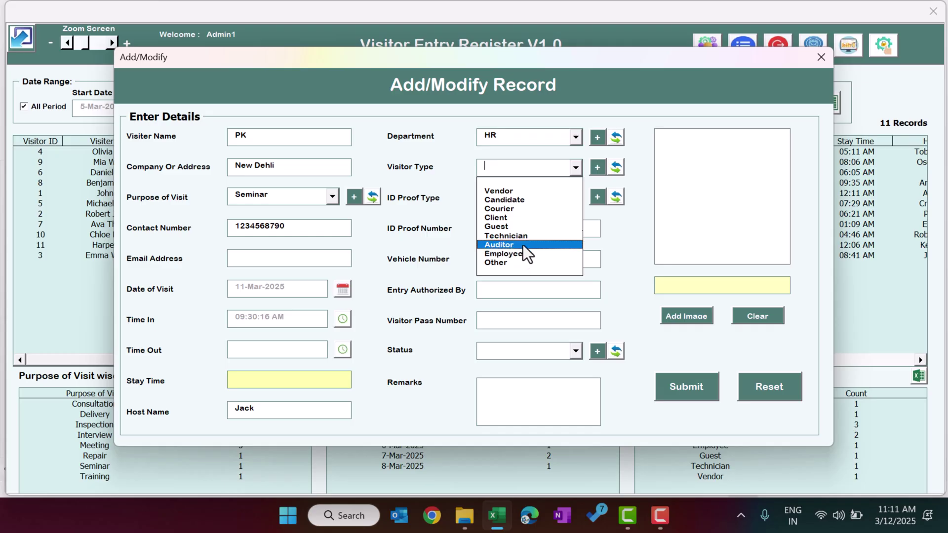
click(514, 218)
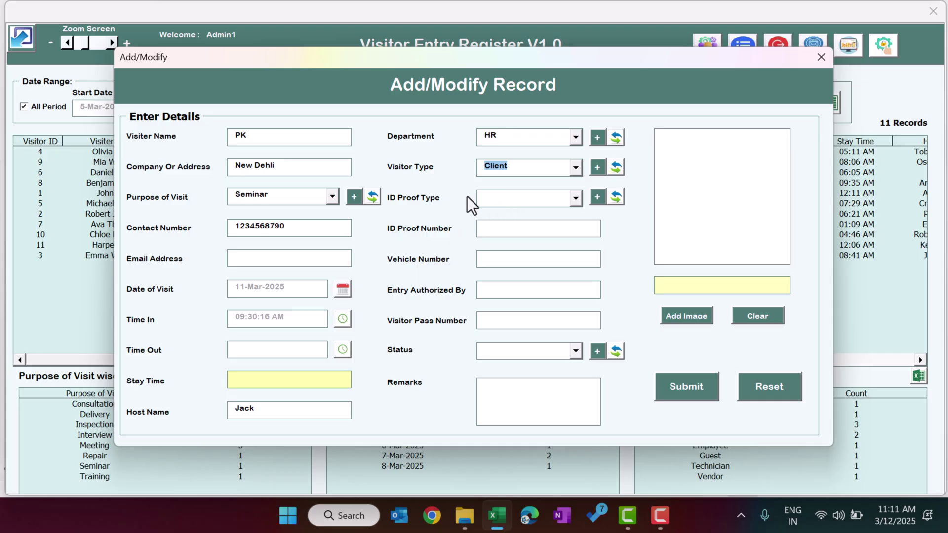
Bring up the Manage List editor for the ID Proof Type choices.
click(523, 200)
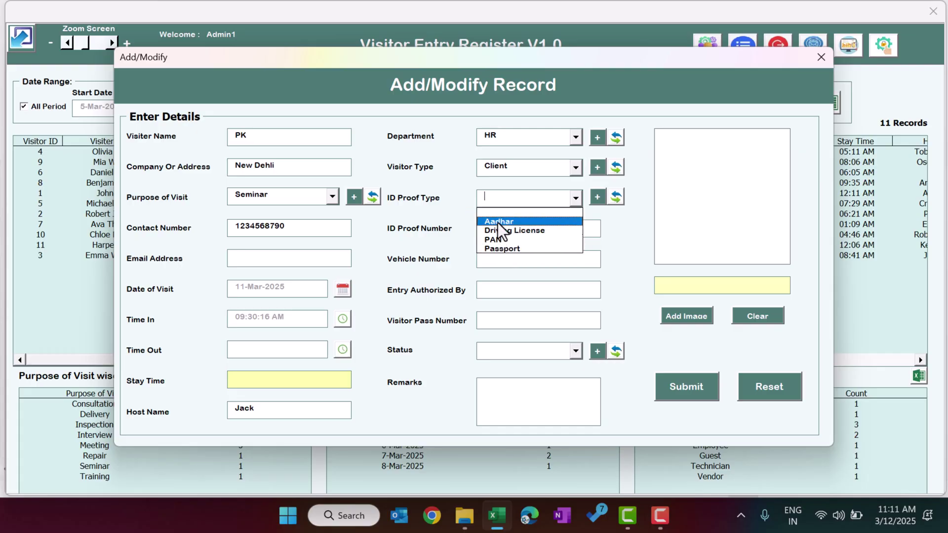
click(453, 214)
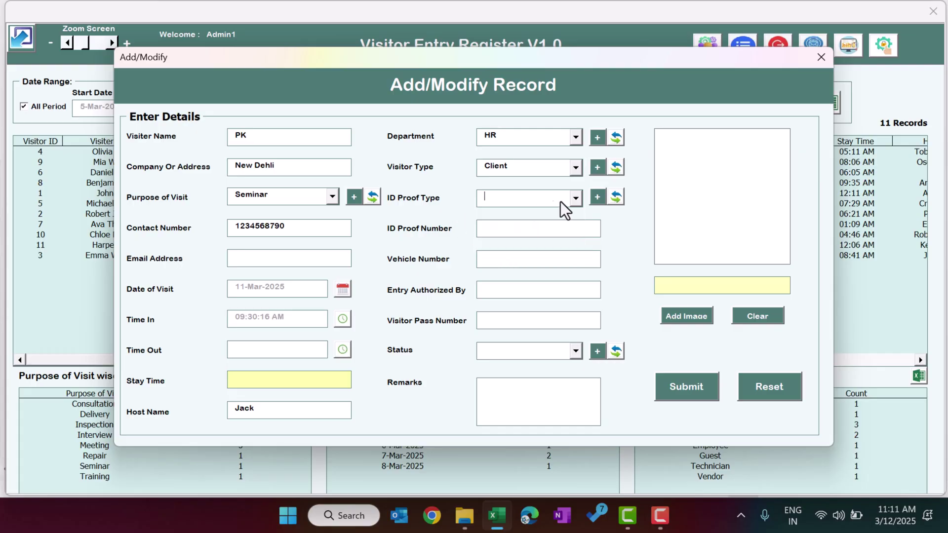
click(597, 200)
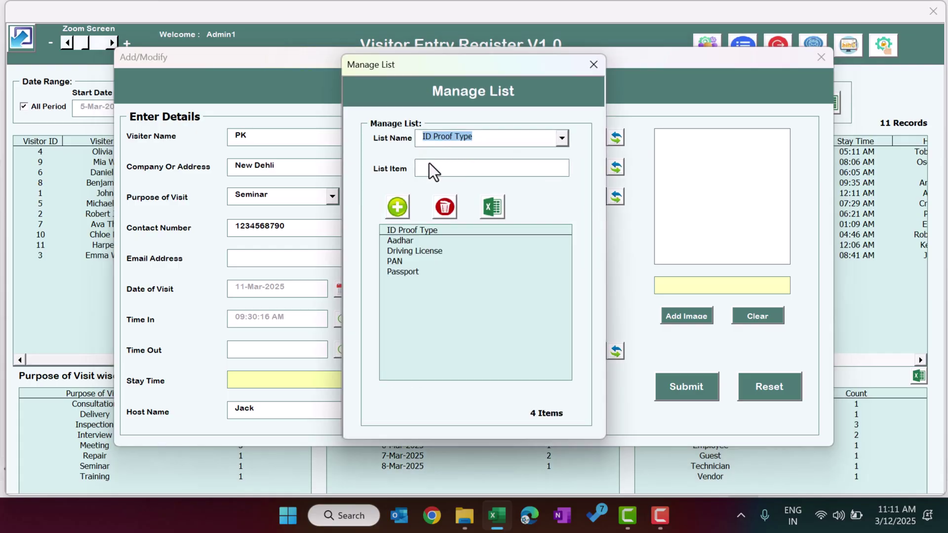
Add 'New' as a fifth item to the ID Proof Type list in Manage List.
click(455, 168)
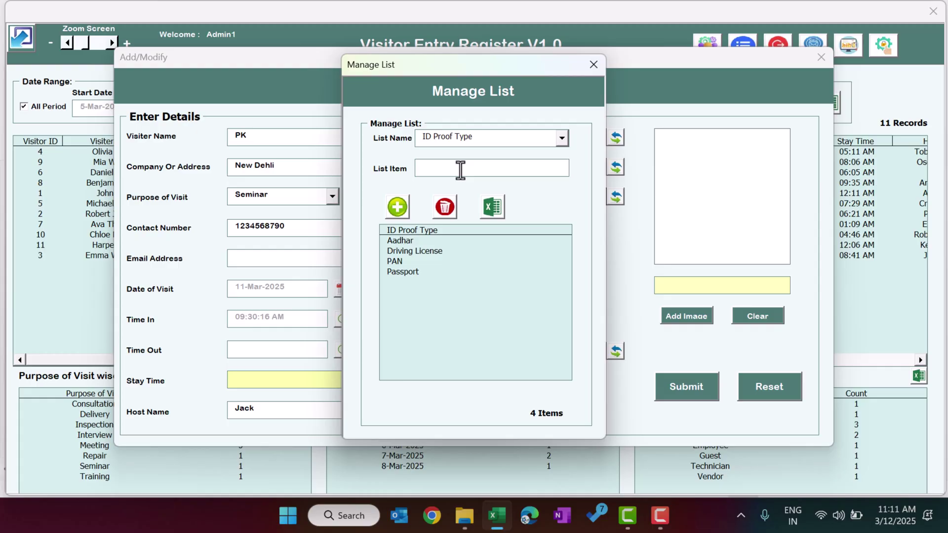
text(New)
click(398, 207)
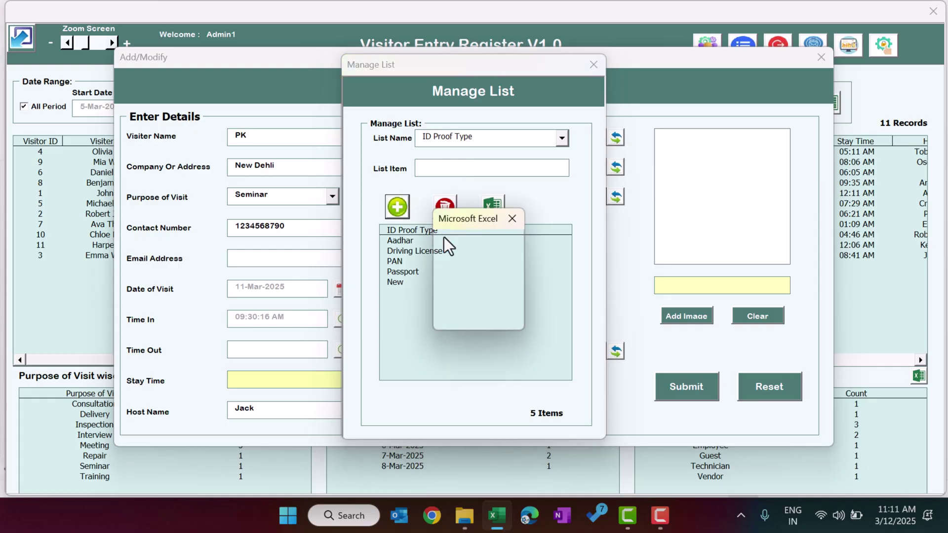
click(480, 310)
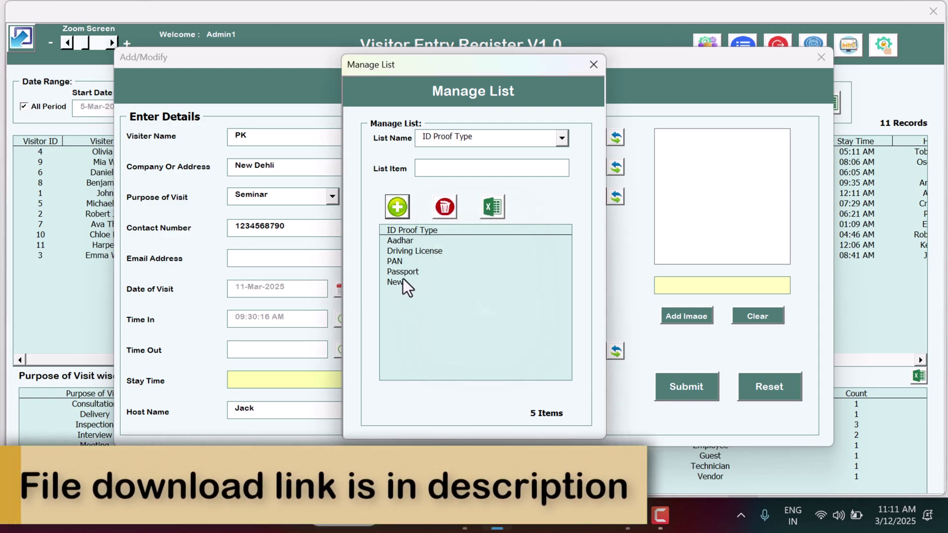
click(403, 281)
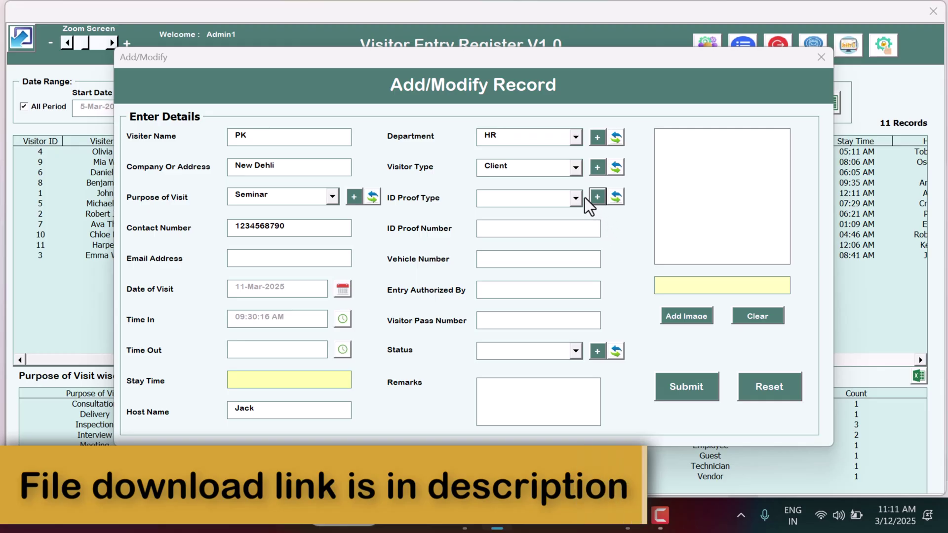
Refresh the ID proof types, choose New, and enter ID proof number 1234.
click(576, 197)
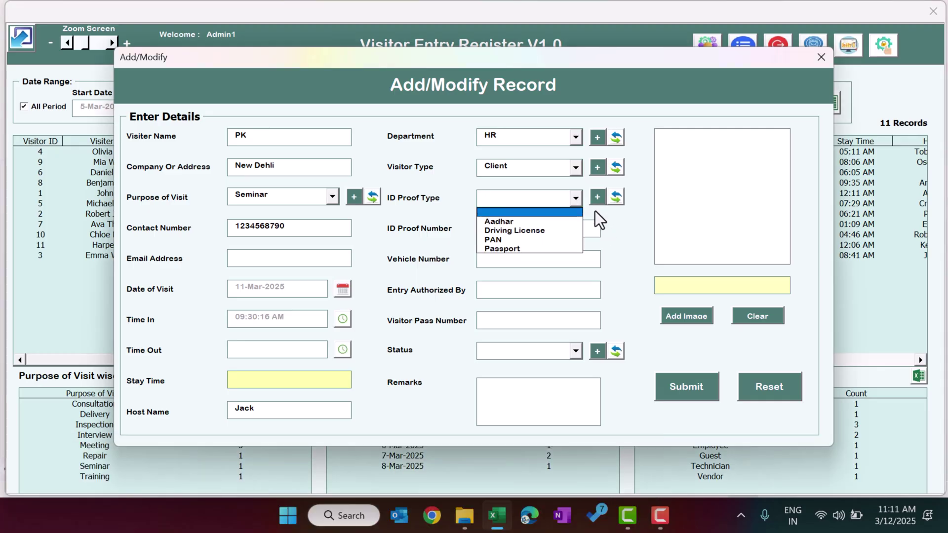
click(617, 201)
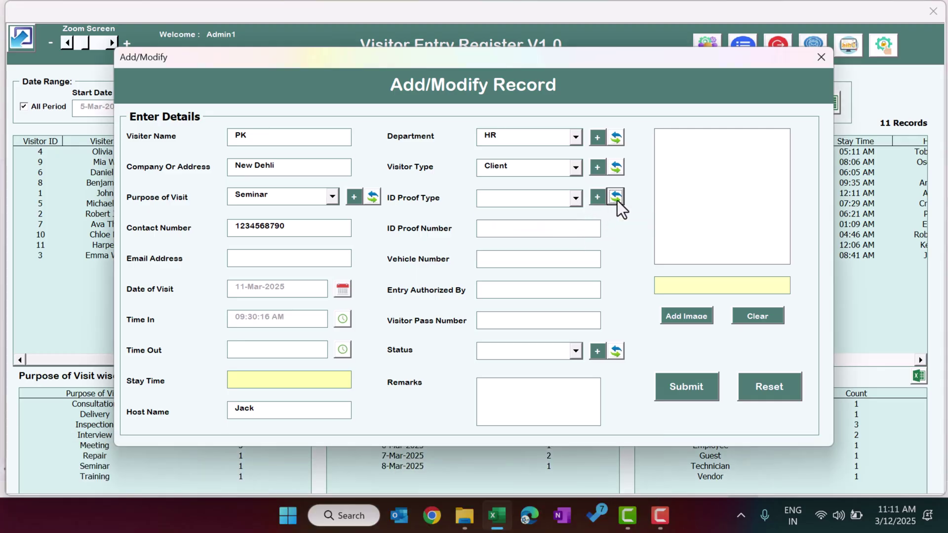
click(577, 199)
click(506, 257)
click(514, 232)
text(1234)
click(512, 259)
Enter visitor pass P-123, set status Approved, add remarks 'test', and bring up the photo picker.
click(519, 321)
text(P-123)
drag(417, 320, 554, 318)
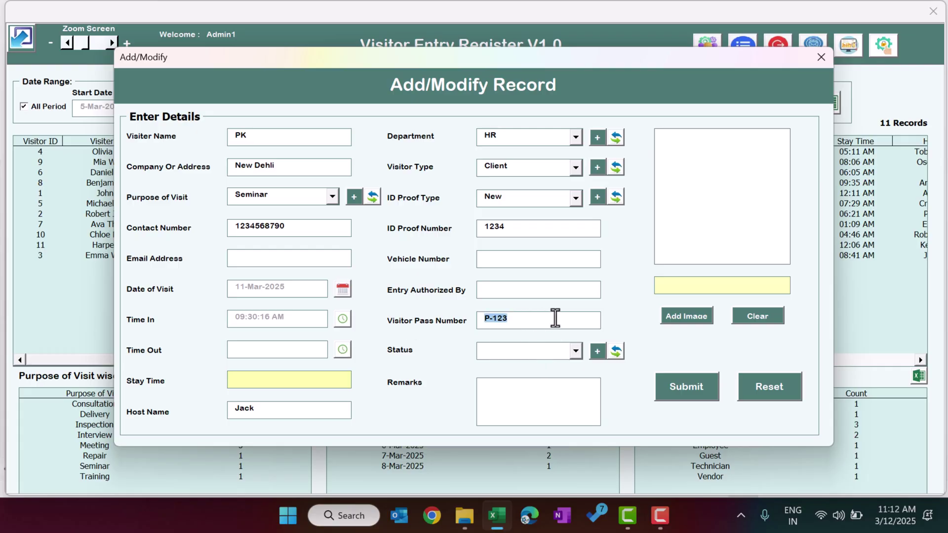
click(568, 351)
click(540, 374)
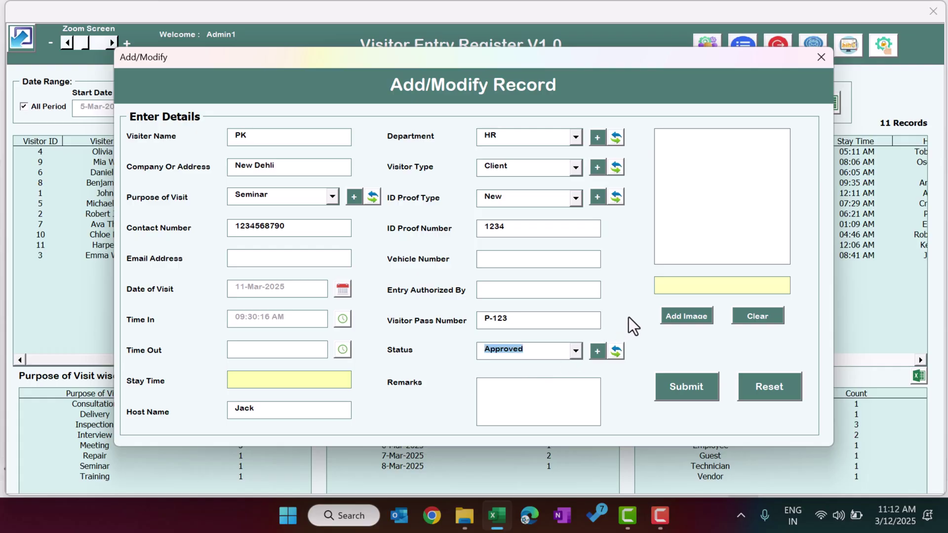
click(502, 390)
text(tes t)
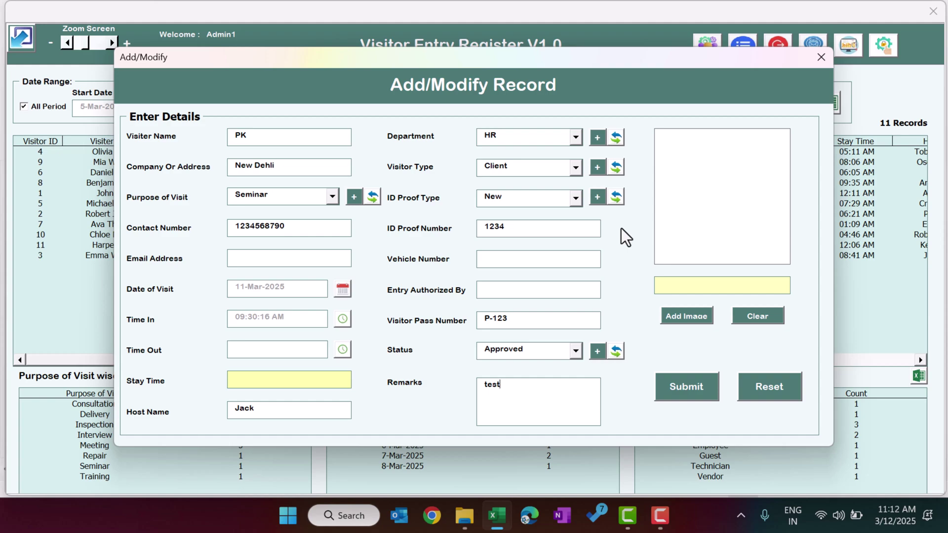
click(686, 316)
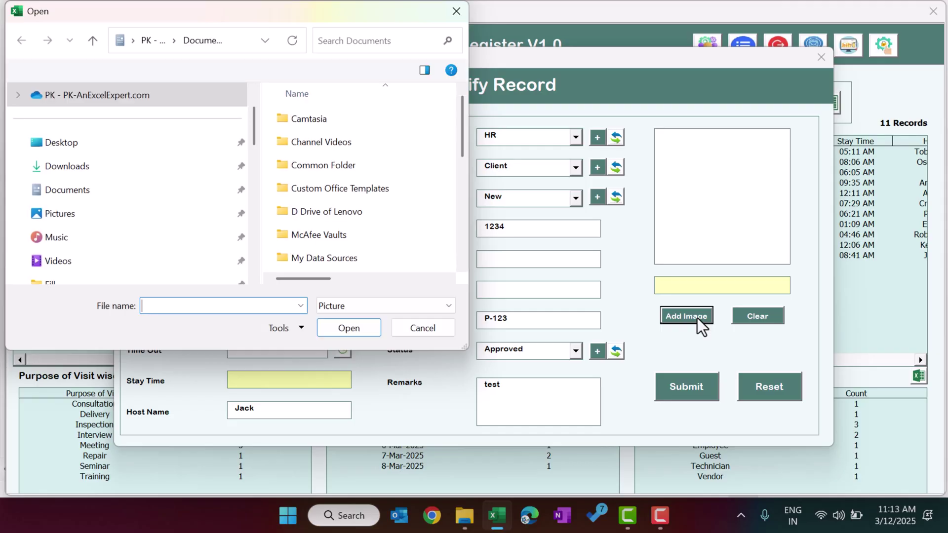
Load Photo.jpg from the Downloads folder as the visitor's picture.
click(77, 191)
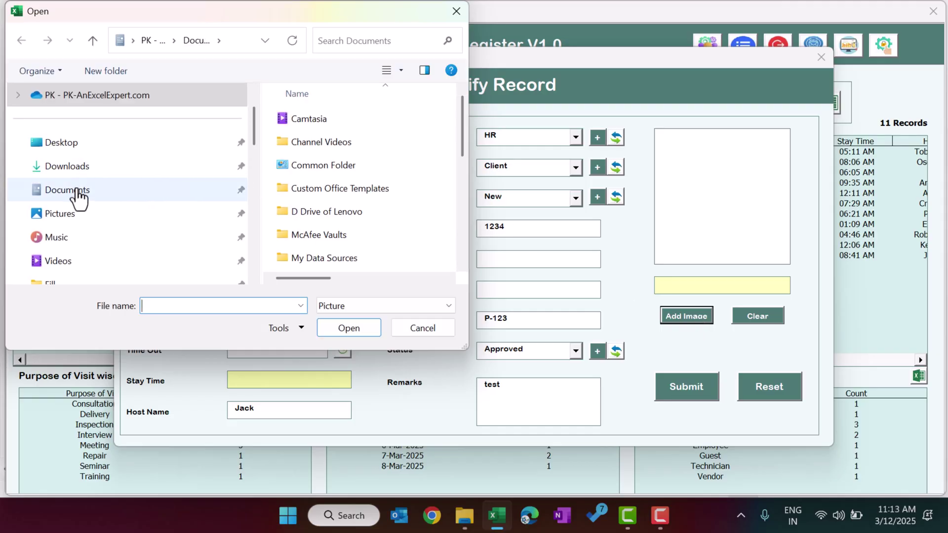
click(79, 168)
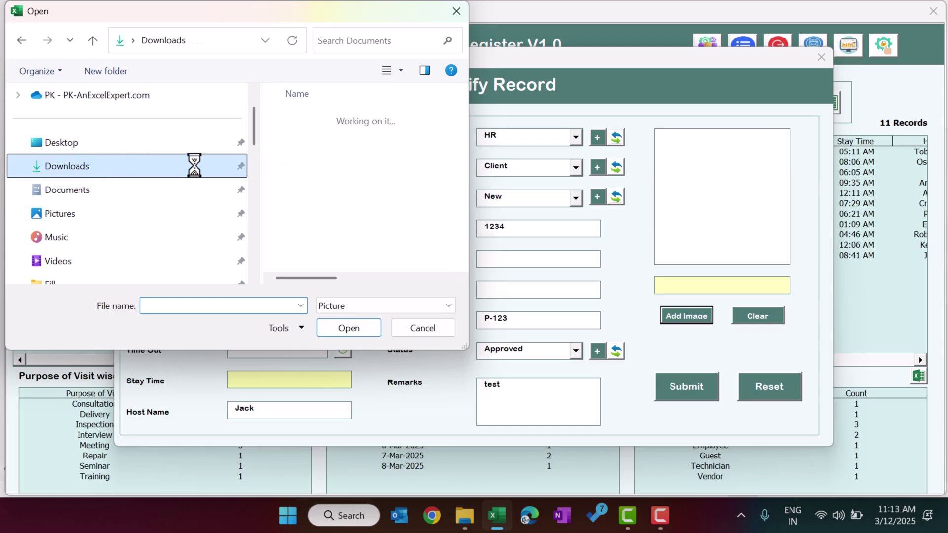
click(306, 179)
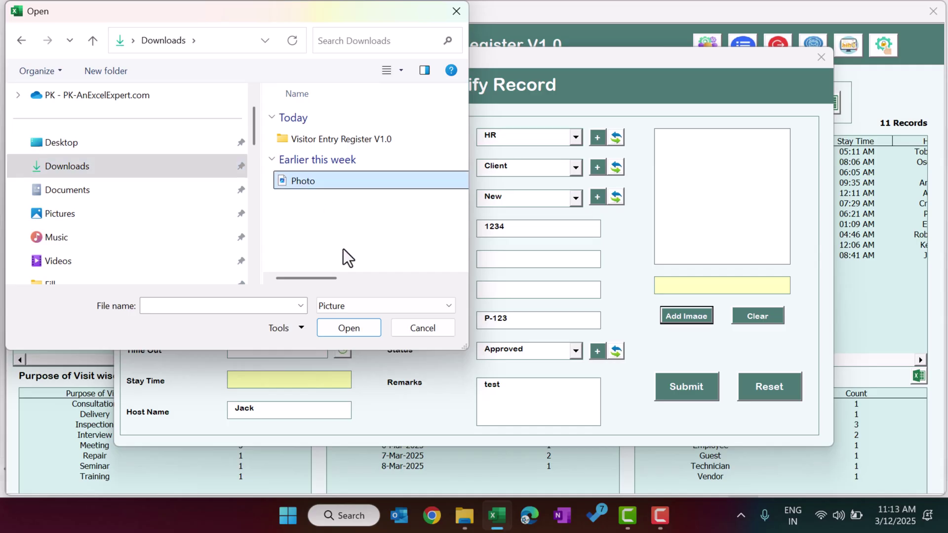
click(350, 328)
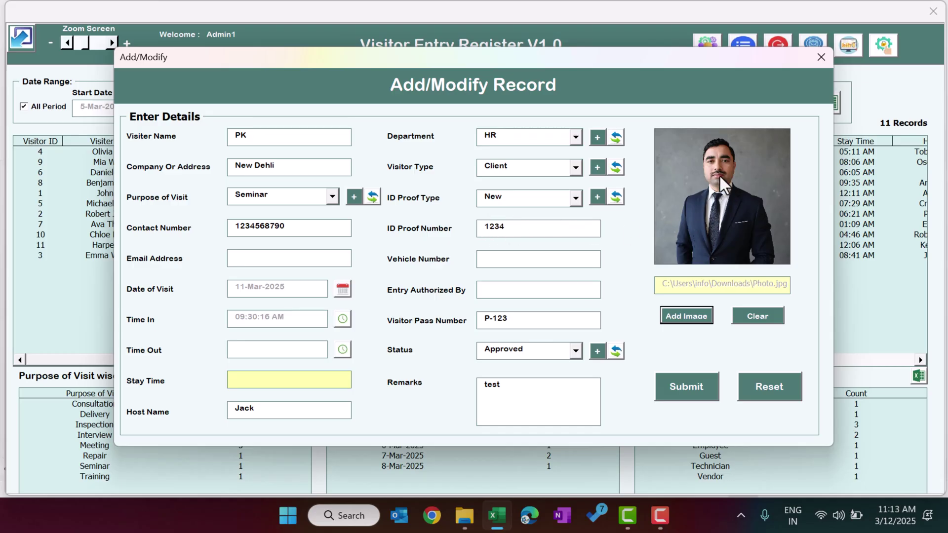
Submit the new visitor record, acknowledge the Done message, and close the entry form.
click(695, 387)
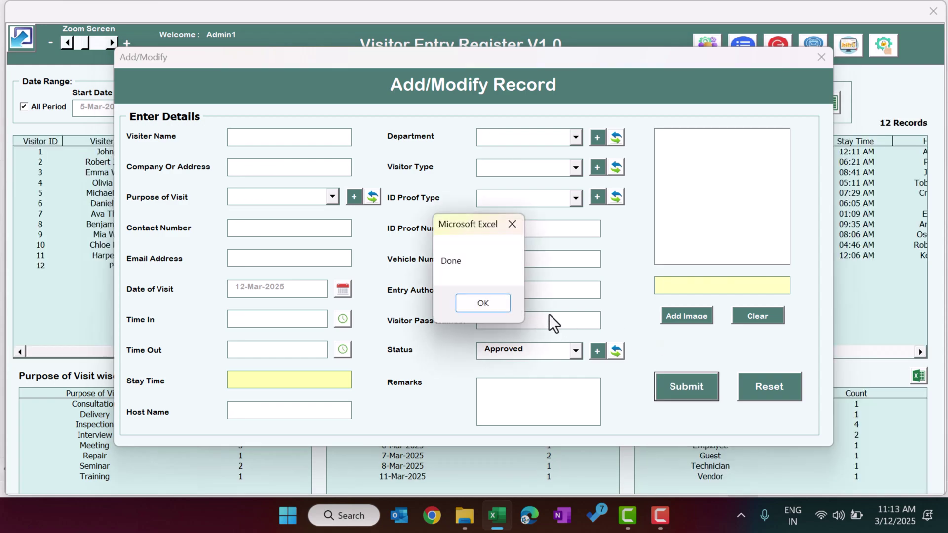
click(493, 303)
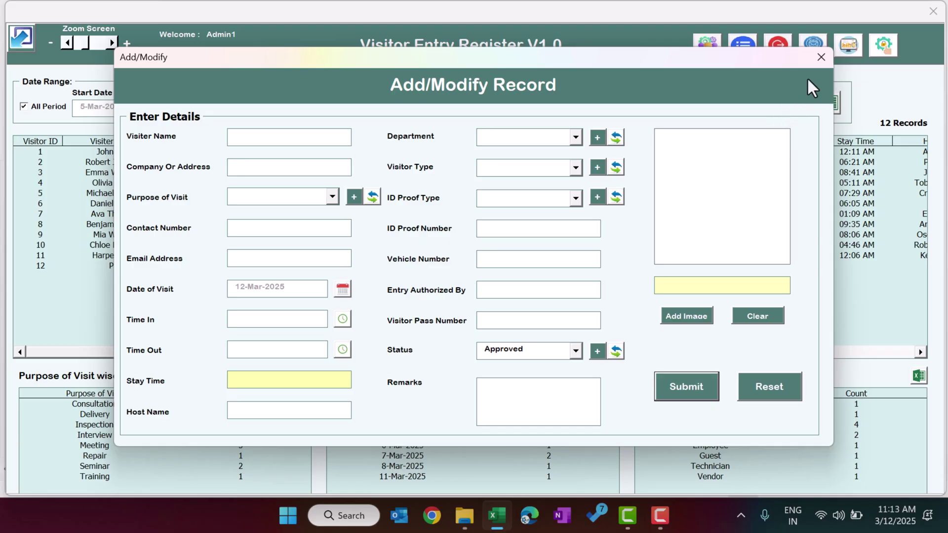
click(822, 58)
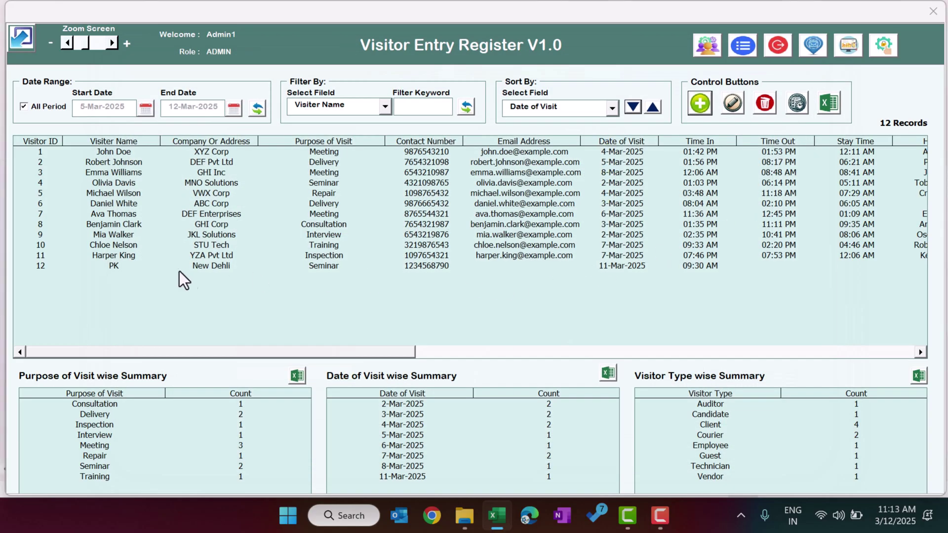
Select record 12 and scroll across the table to check its details and photo path.
click(113, 267)
drag(340, 352, 437, 356)
drag(567, 355, 876, 366)
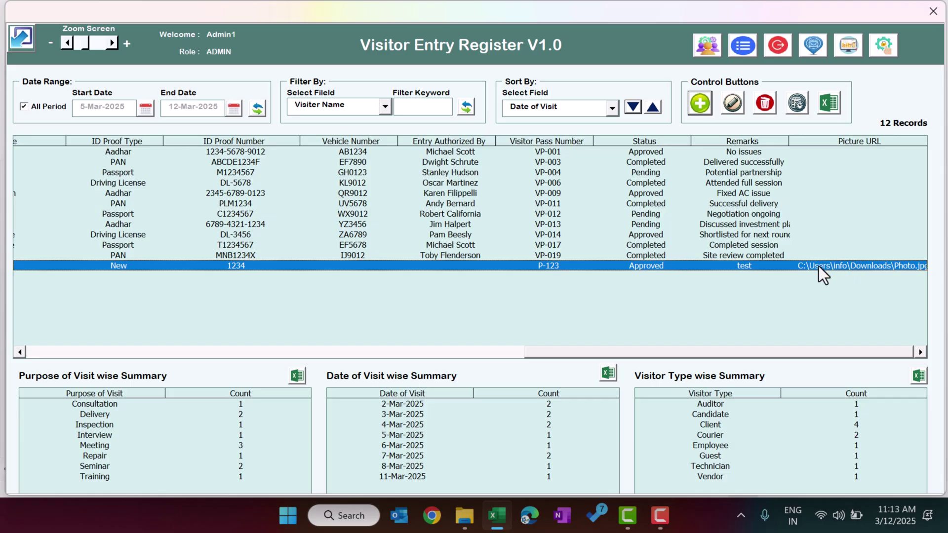
drag(823, 352, 194, 358)
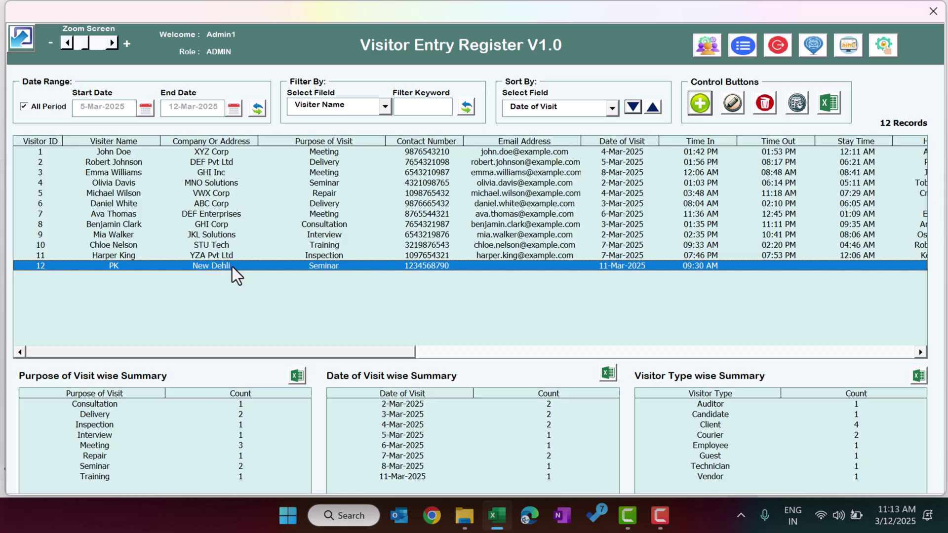
Edit record 12 to set Time Out to 11:14 AM, then submit and close the form.
double_click(285, 266)
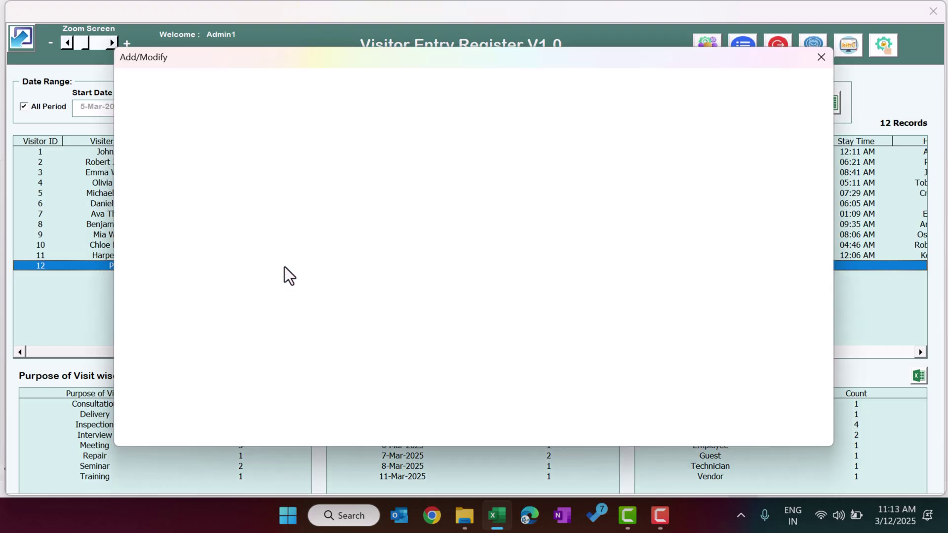
click(820, 59)
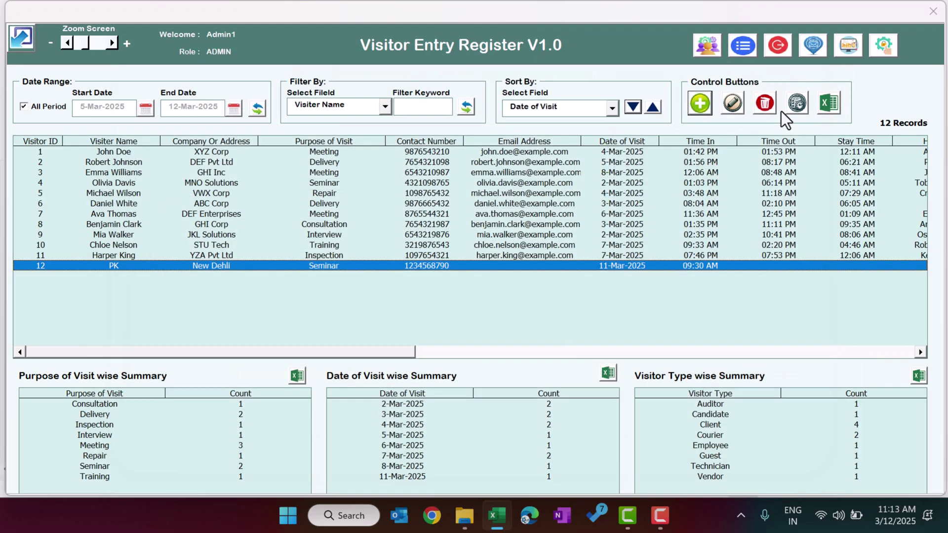
click(738, 108)
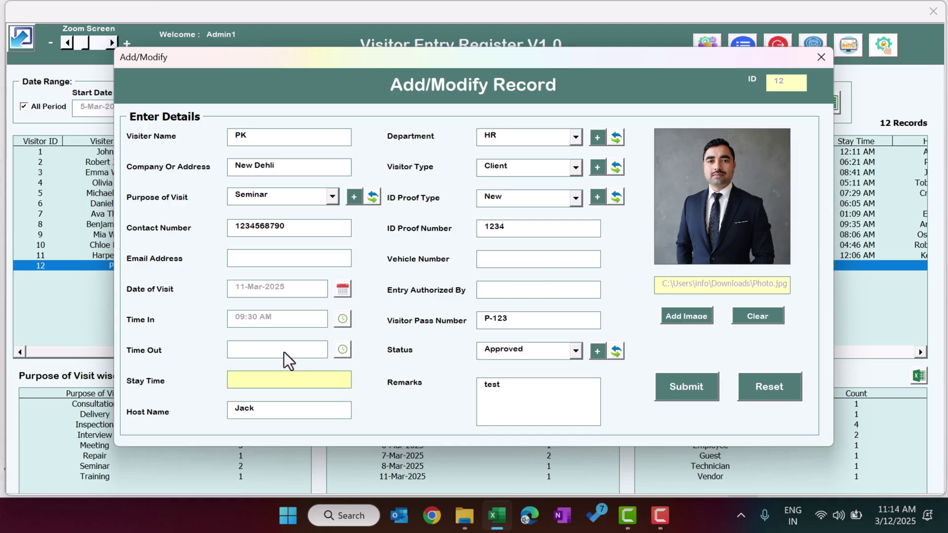
click(347, 353)
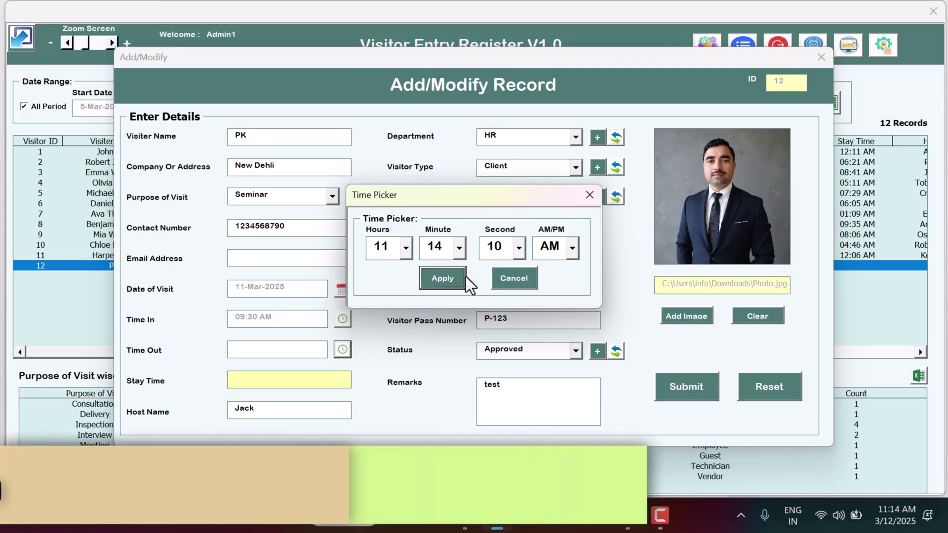
click(445, 279)
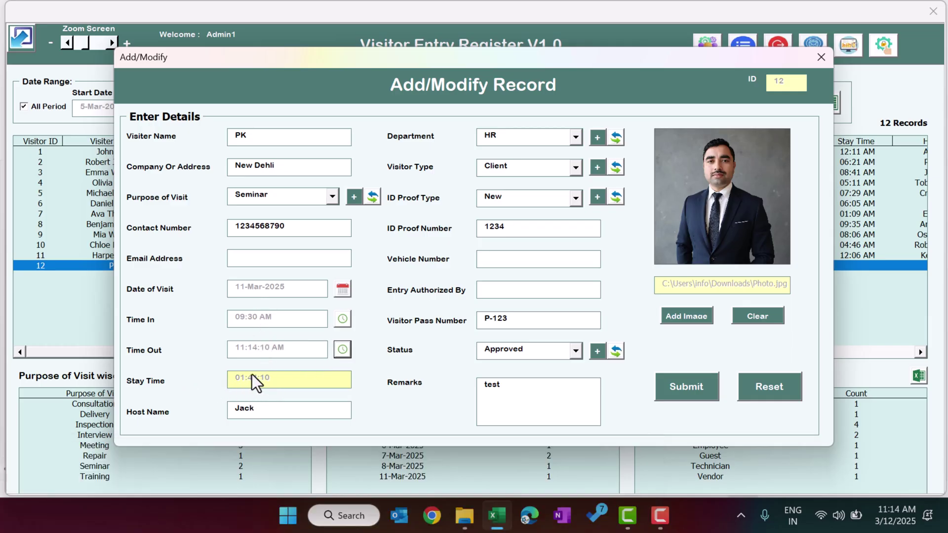
click(686, 387)
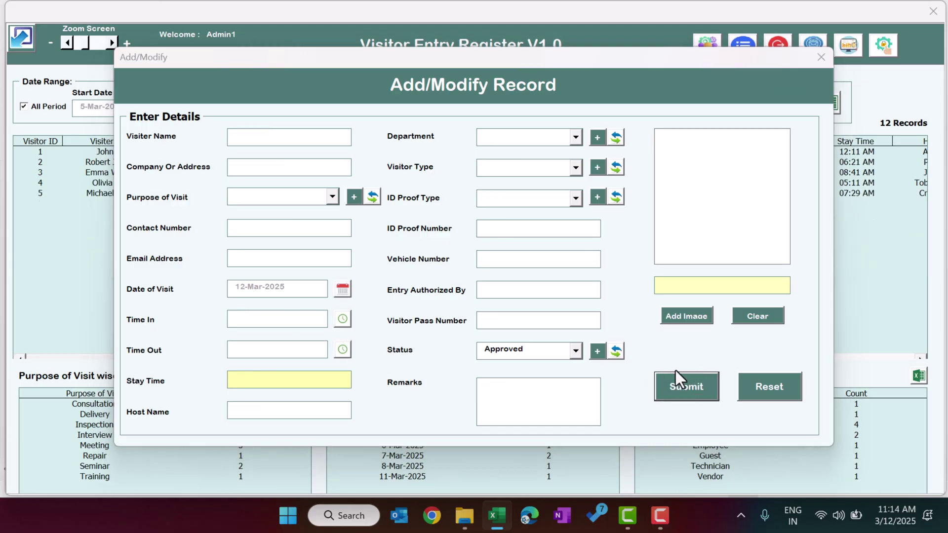
click(483, 303)
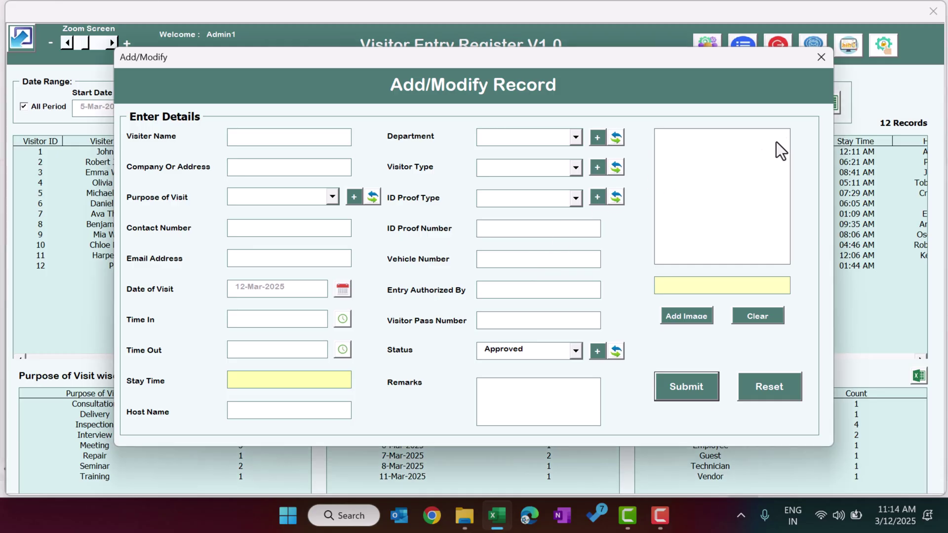
click(821, 57)
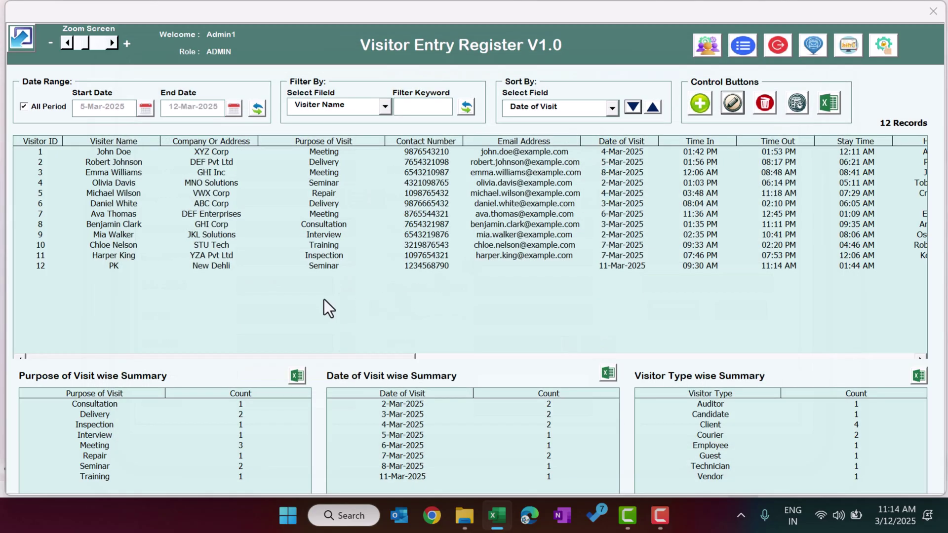
click(146, 268)
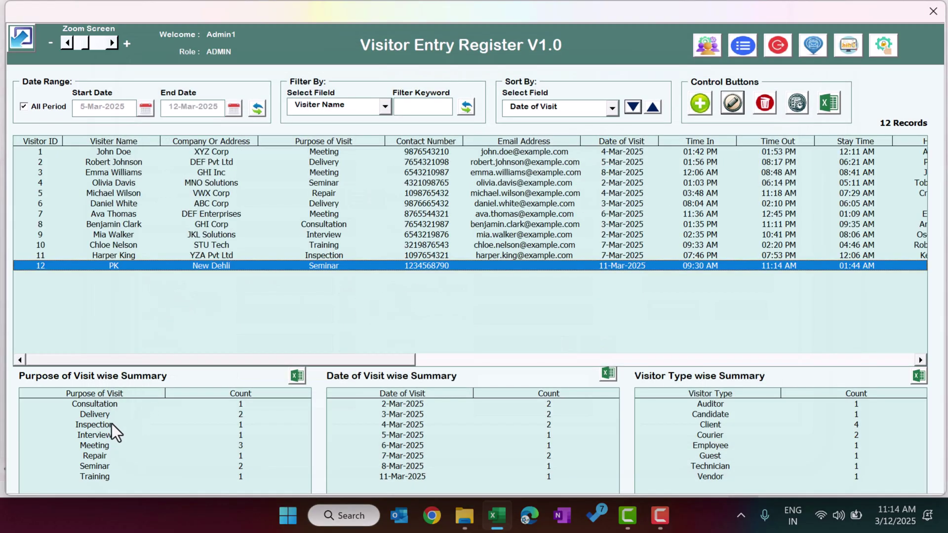
drag(110, 401, 102, 456)
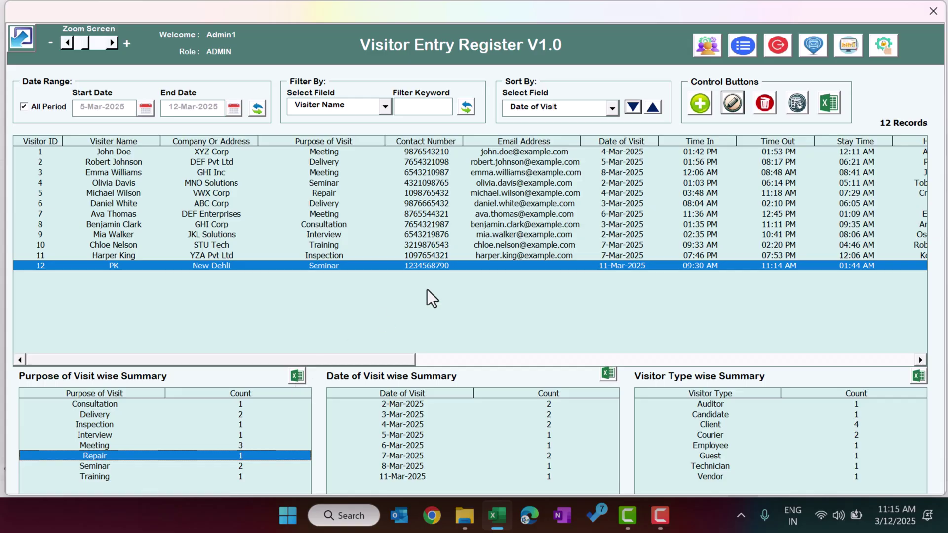
click(661, 173)
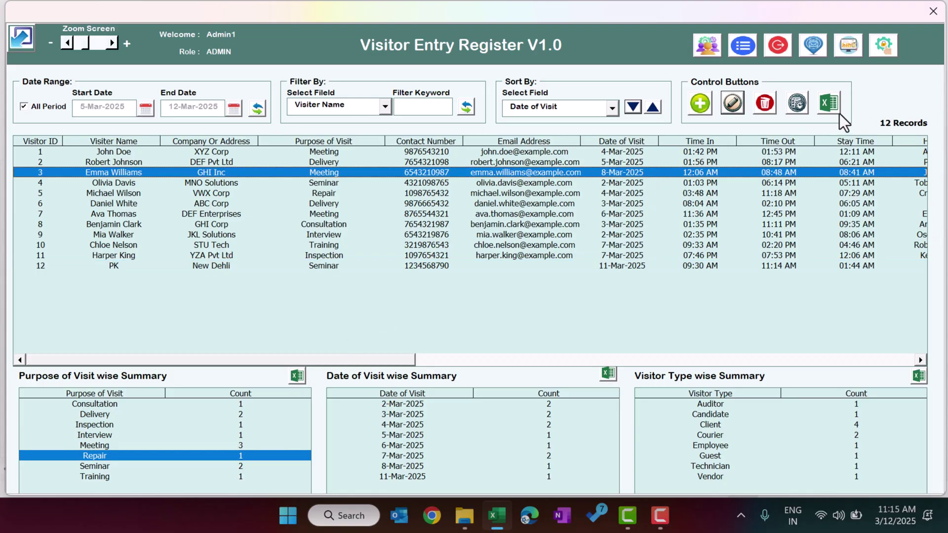
click(453, 267)
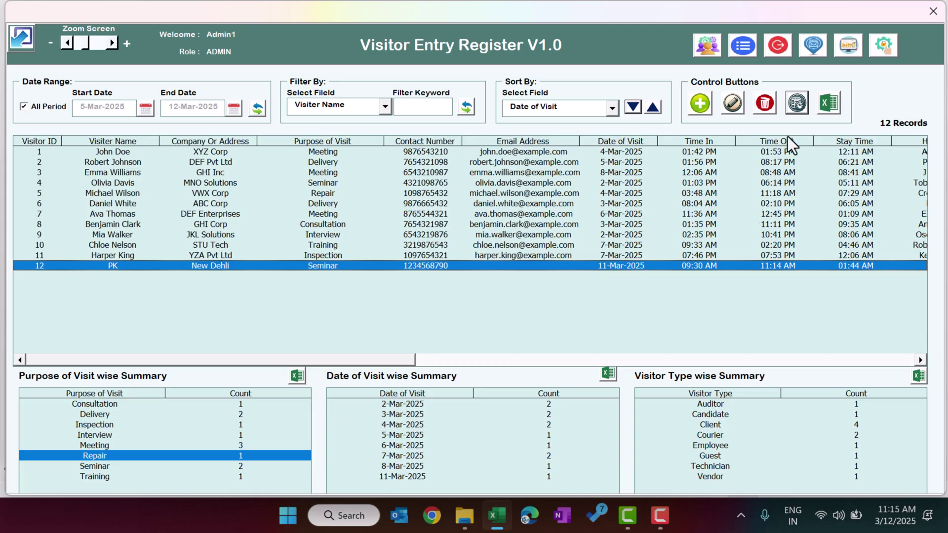
click(801, 108)
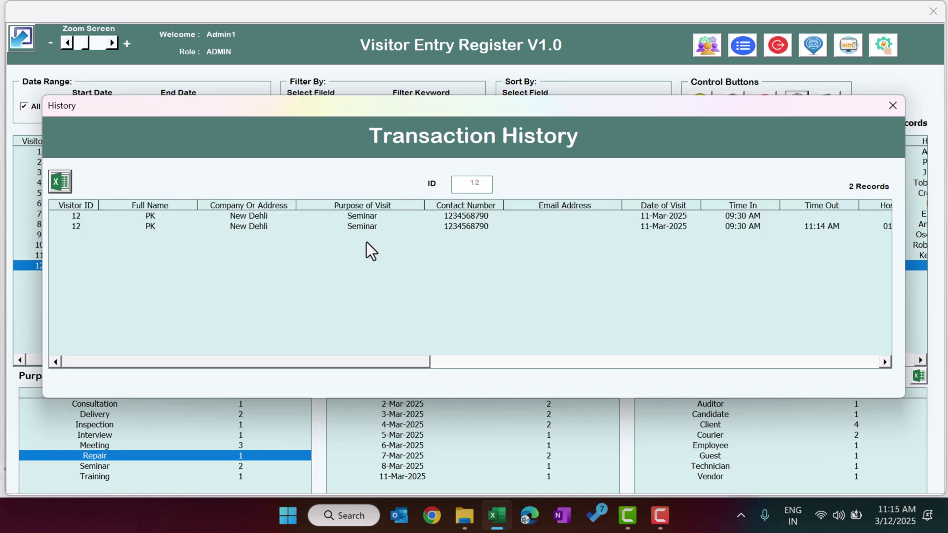
click(893, 107)
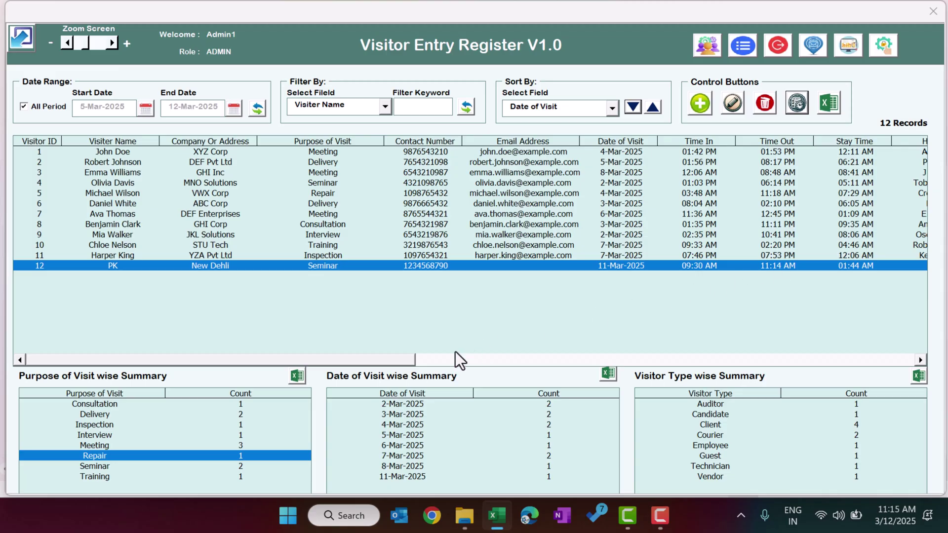
drag(394, 364, 906, 371)
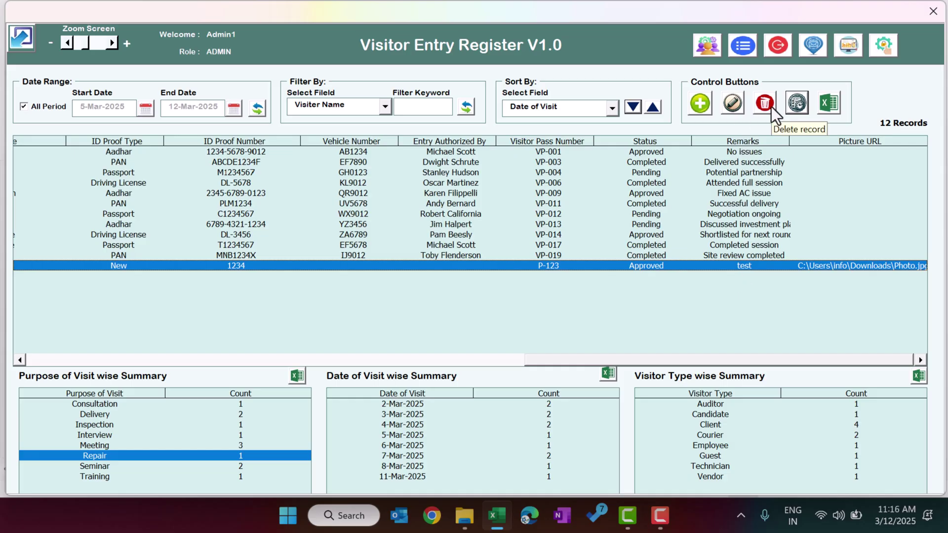
drag(696, 358, 149, 370)
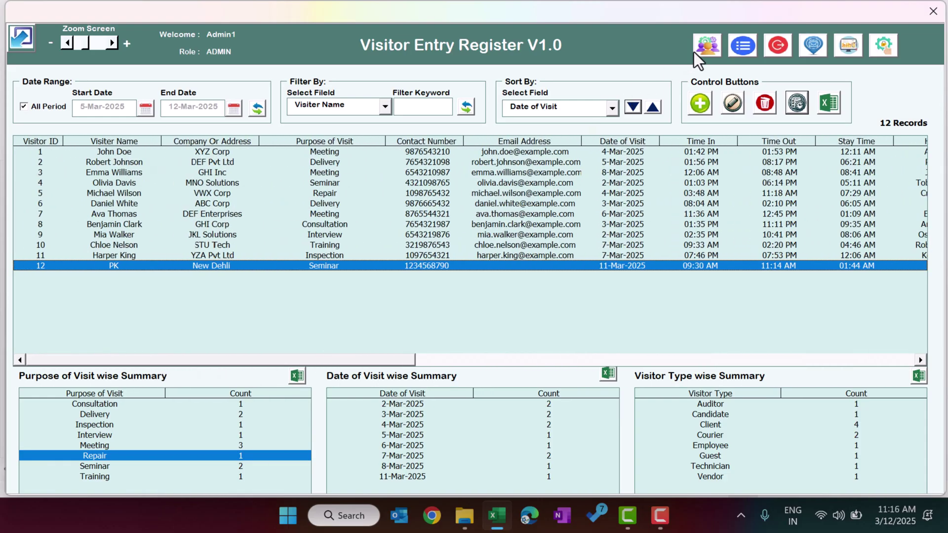
Replace the USER account's password in User Management and save the update.
click(709, 45)
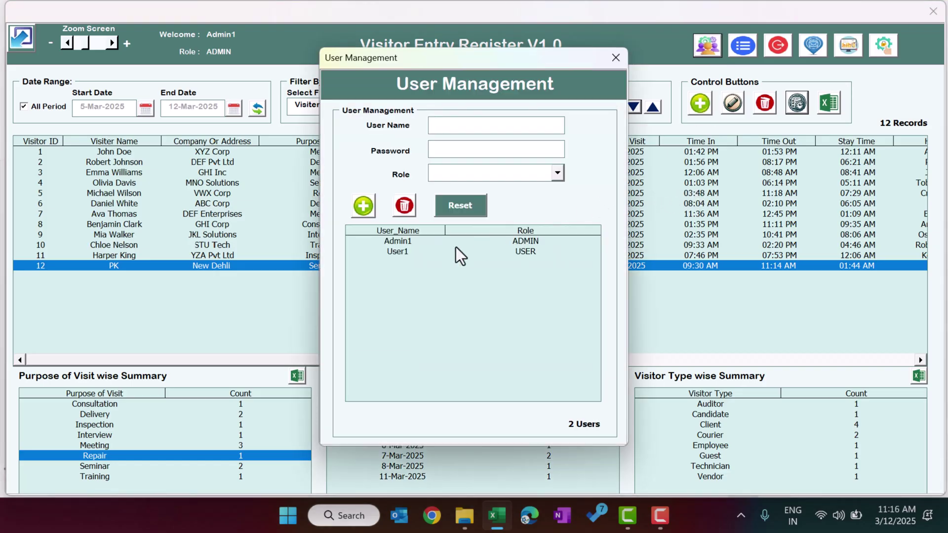
click(398, 253)
click(500, 253)
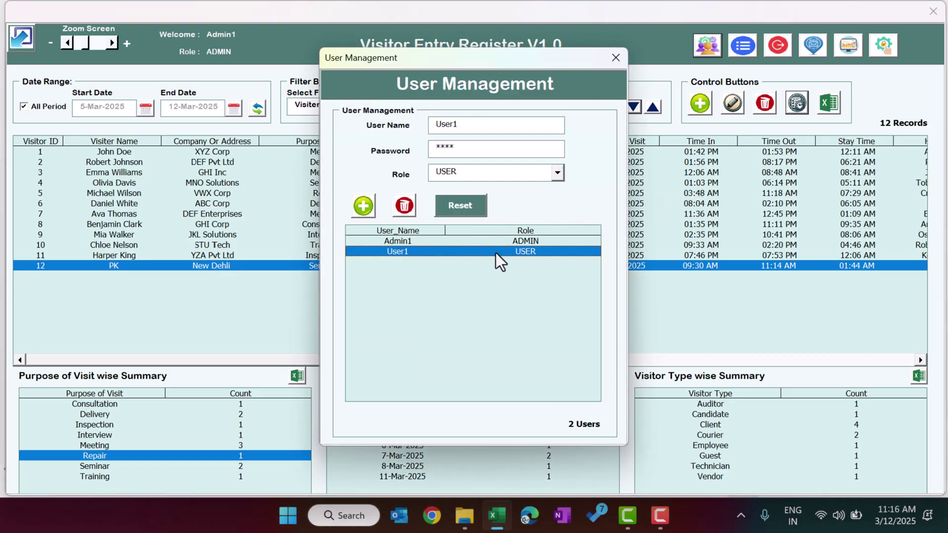
double_click(475, 148)
text(****)
click(371, 209)
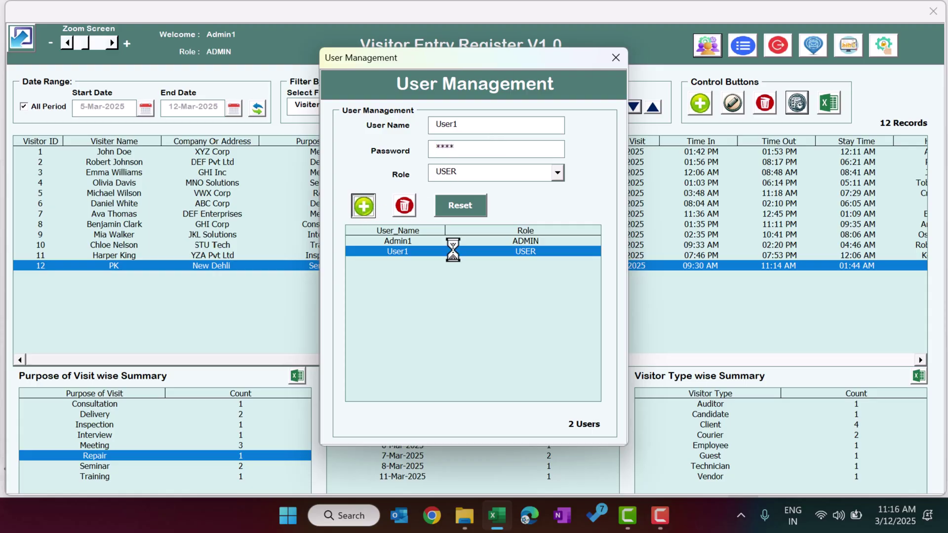
click(520, 304)
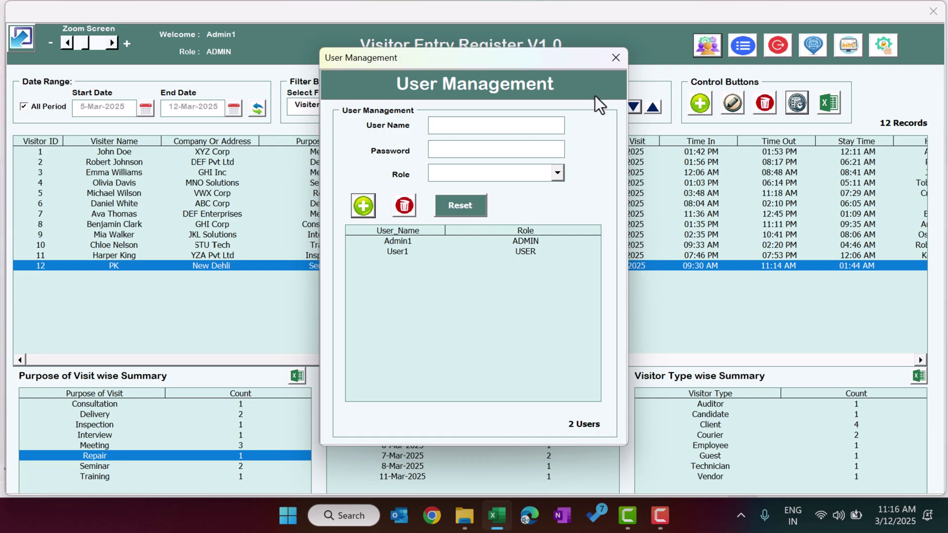
click(615, 58)
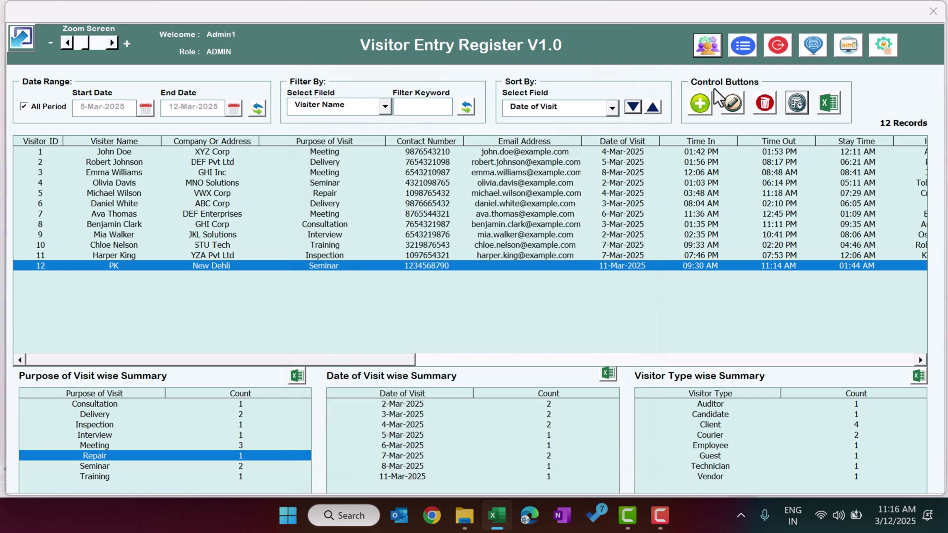
Log out of the admin session and reopen the Visitor Entry Register.
click(784, 52)
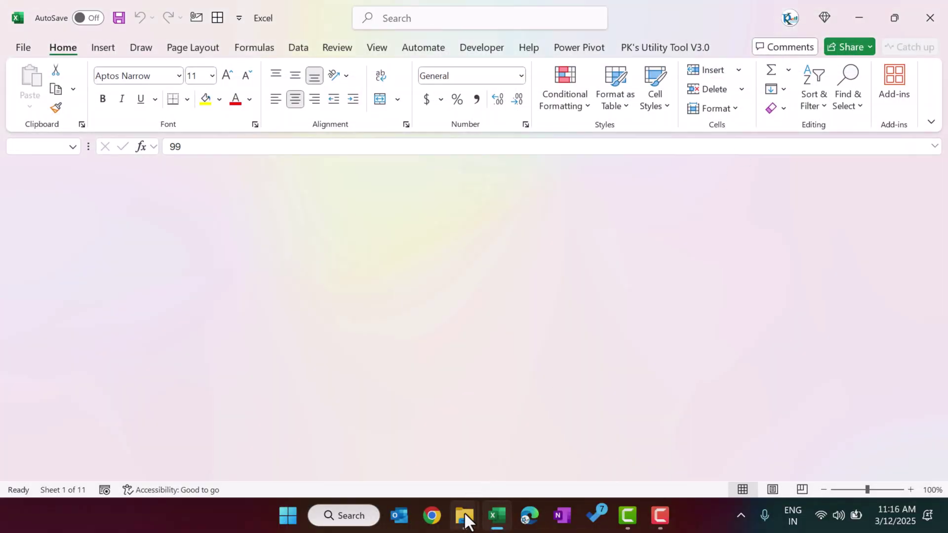
mouse_move(466, 518)
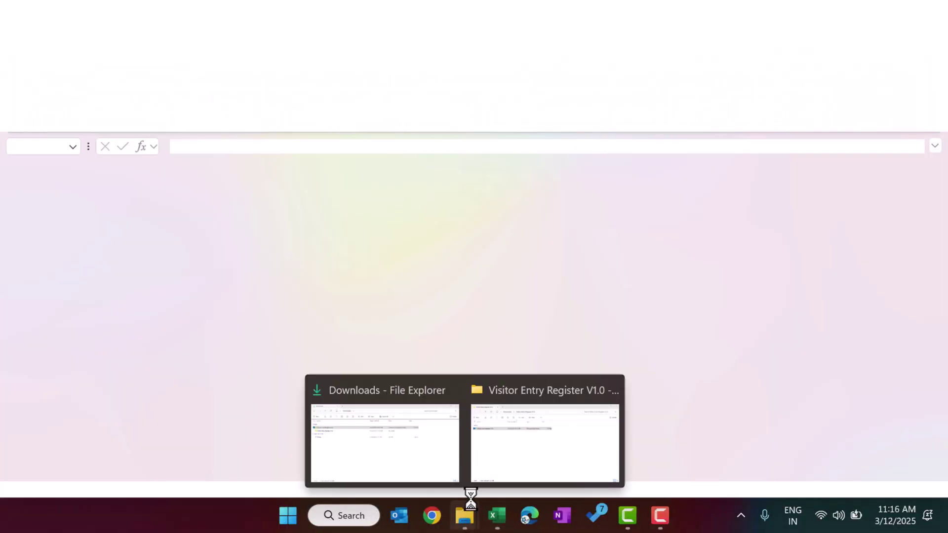
click(523, 436)
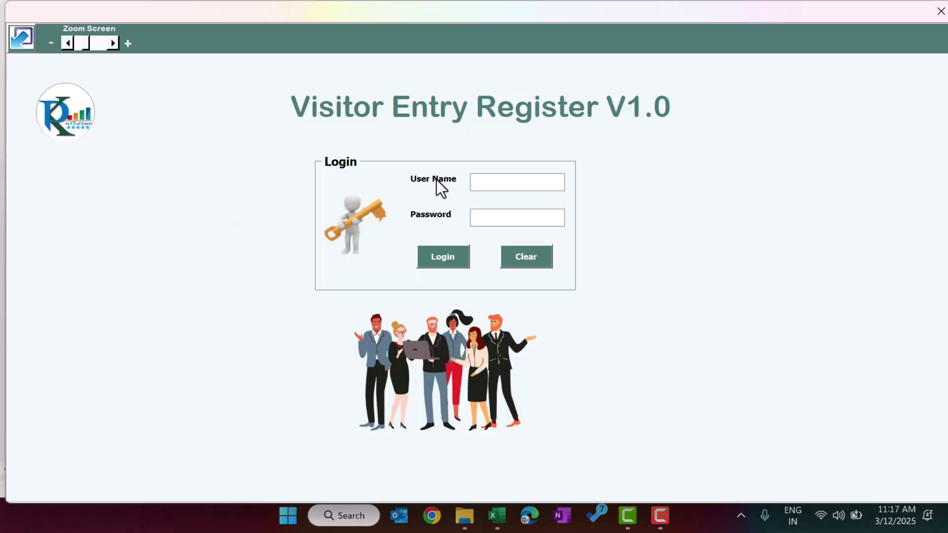
Sign in with the USER-role account's name and password and view its User Management.
text(User1)
key(Tab)
text(1234)
key(Return)
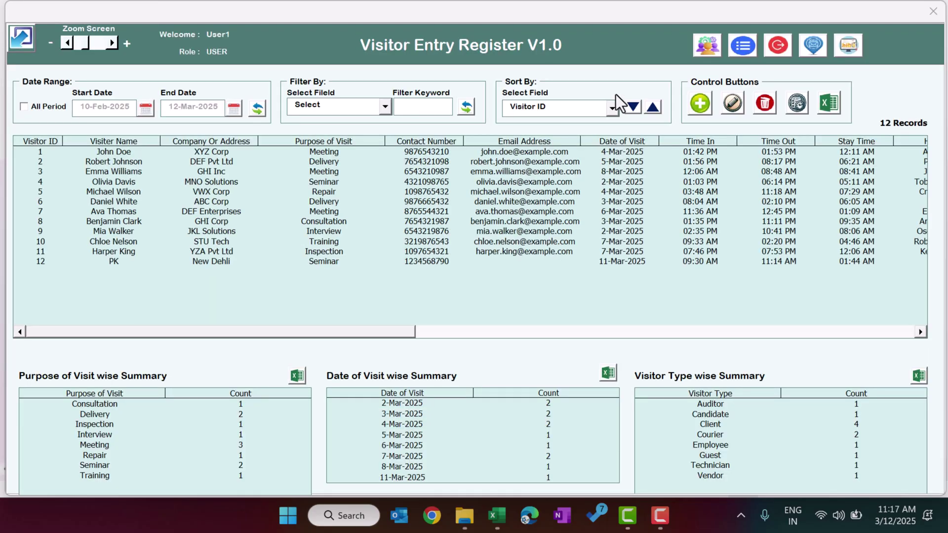
click(709, 51)
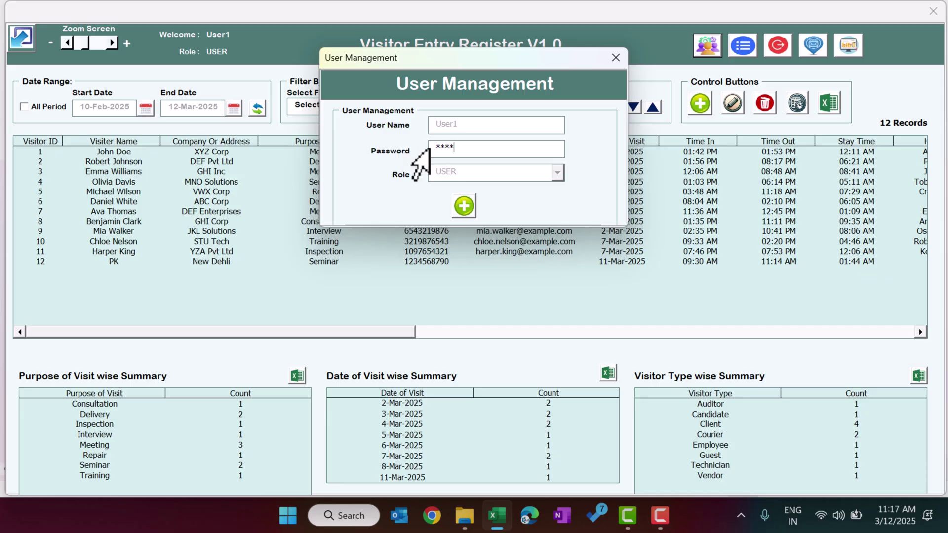
Close the restricted User Management window and select visitor record 12.
click(616, 58)
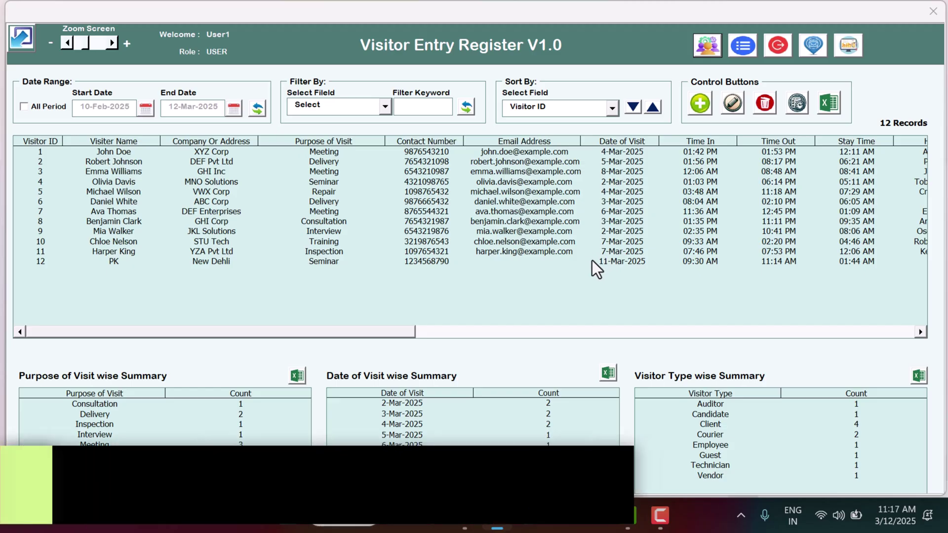
click(504, 261)
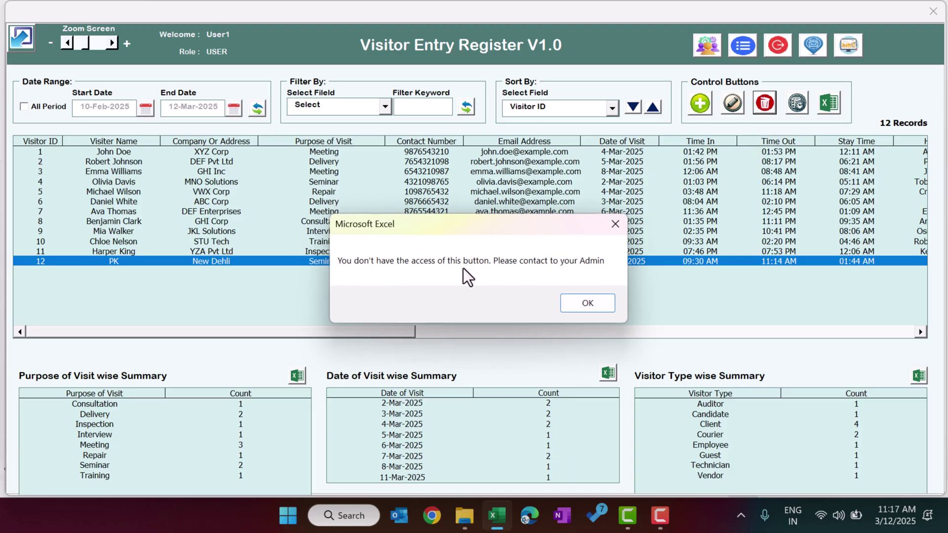
Dismiss the no-access warning and browse visitor records 4, 1, 3 and 2 in the register.
click(590, 307)
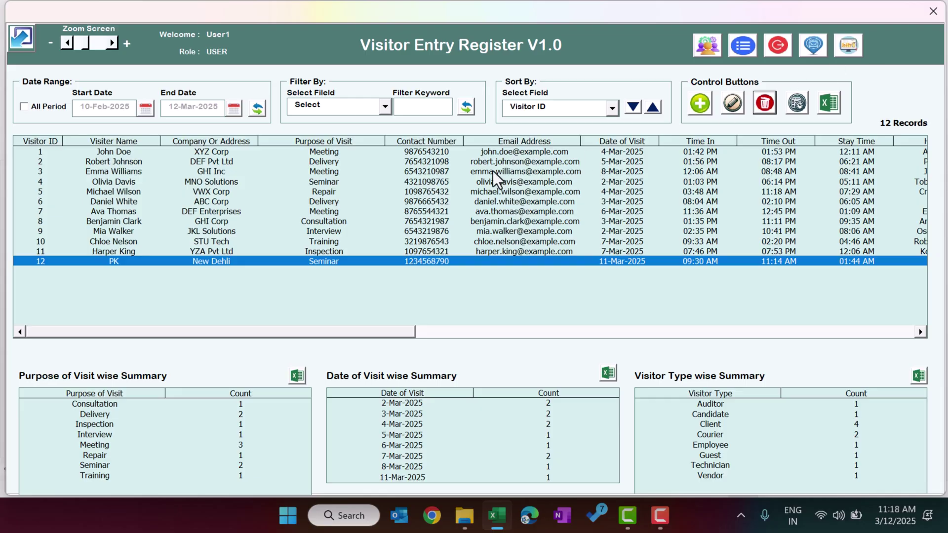
click(418, 182)
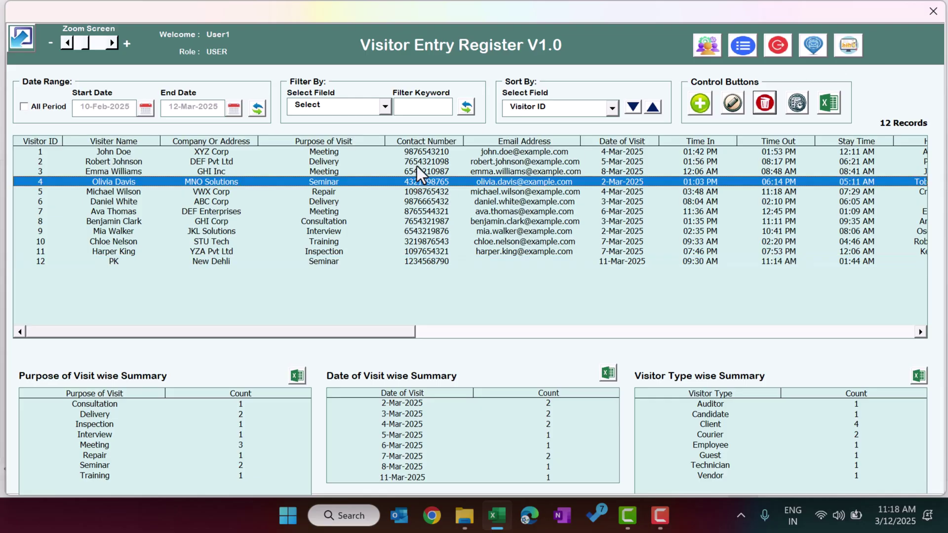
click(431, 153)
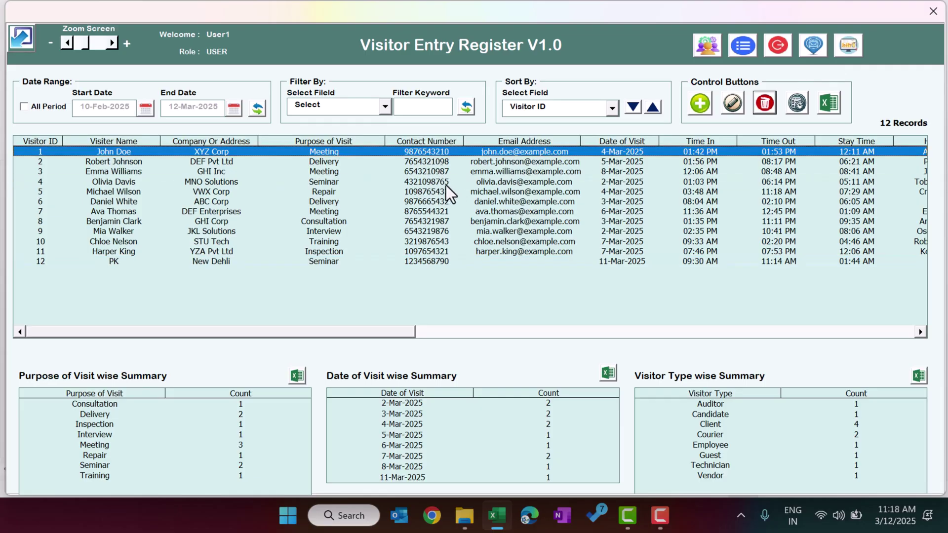
click(443, 181)
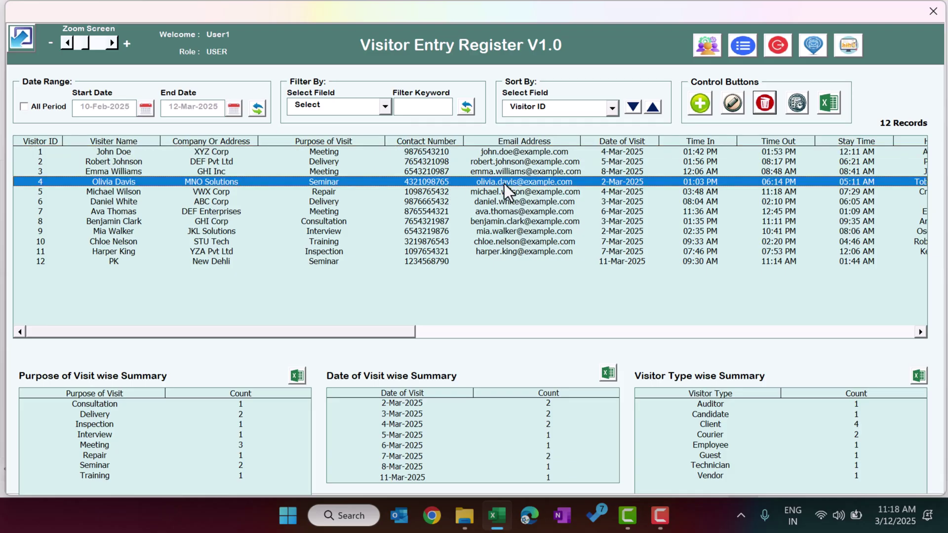
click(672, 170)
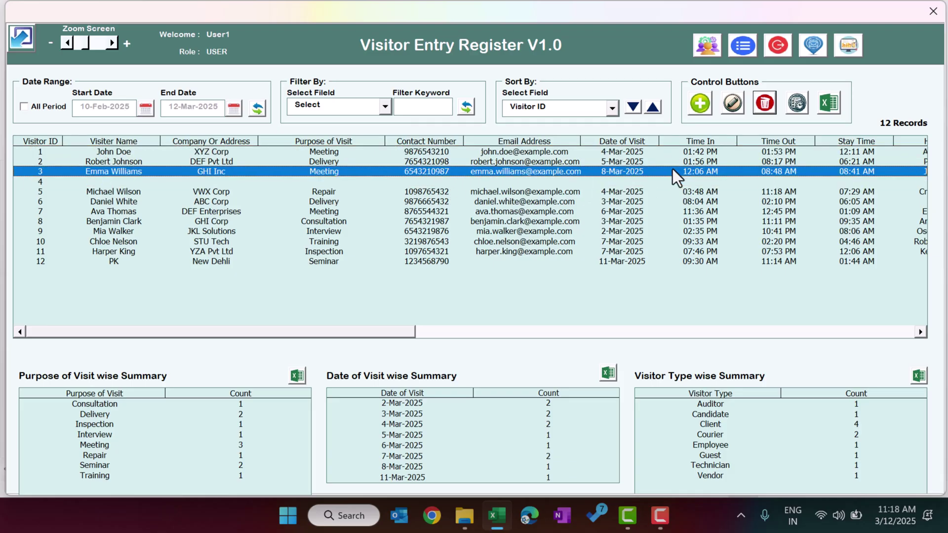
click(638, 161)
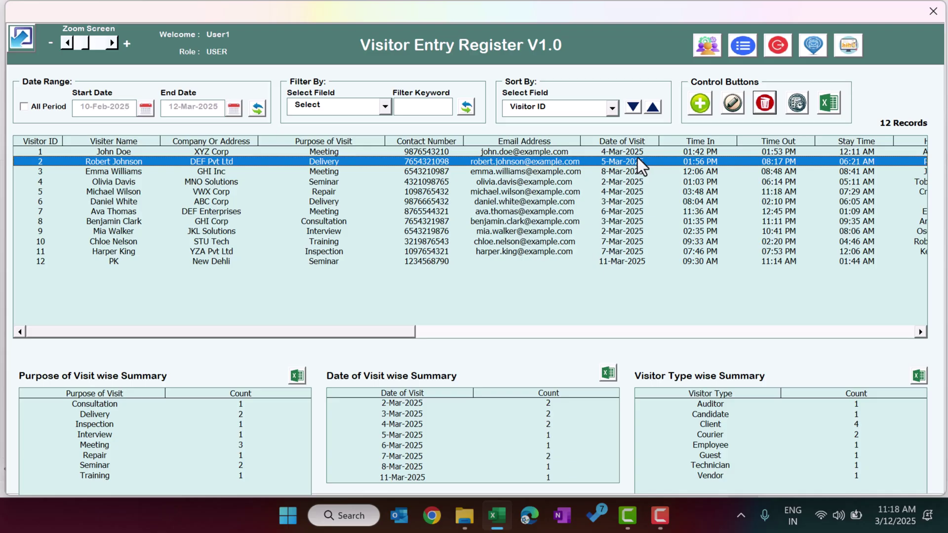